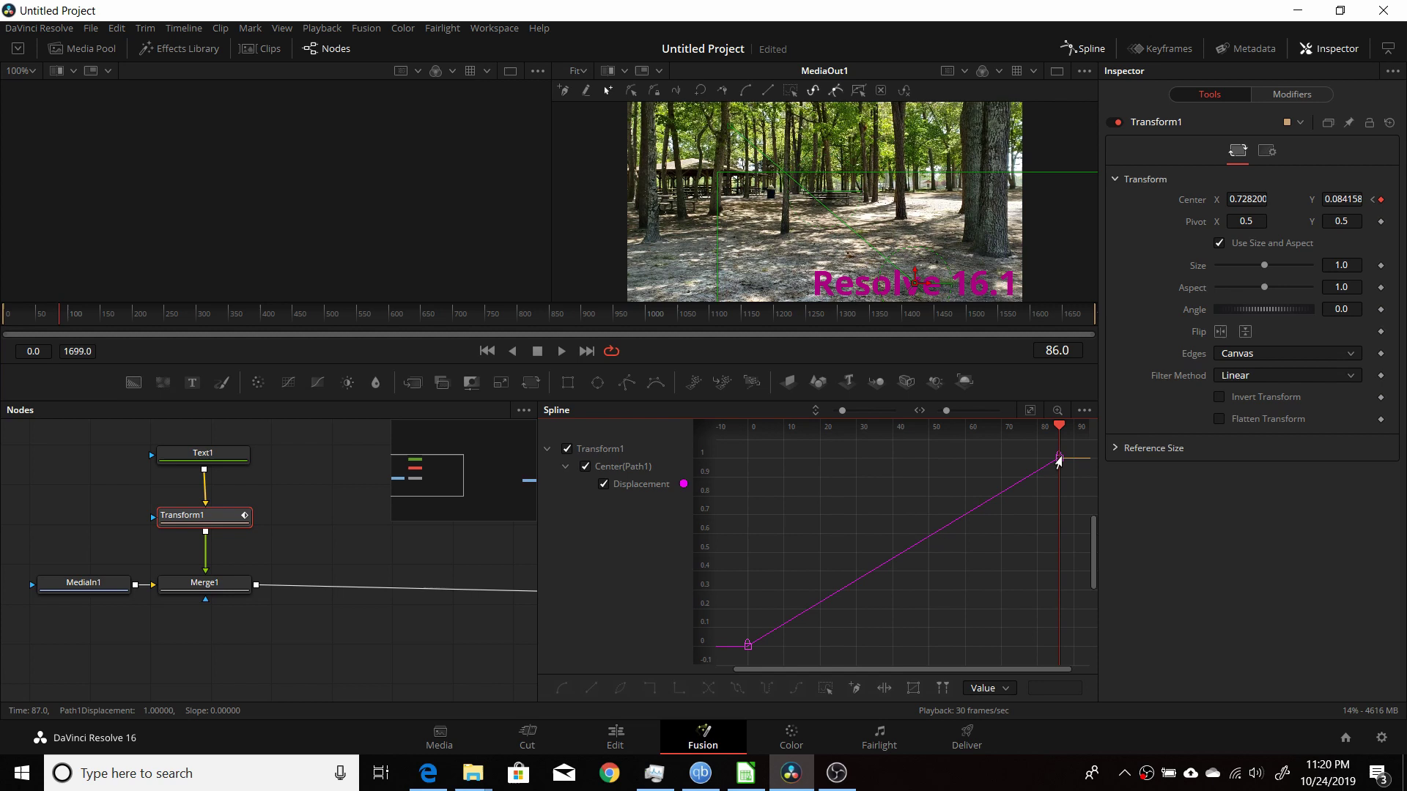
Move the end Displacement keyframe to frame 81, bend the curve, and shift the start keyframe to about 12
mouse_move(1059, 460)
left_mouse_down()
mouse_move(1008, 459)
mouse_move(1044, 458)
left_mouse_up()
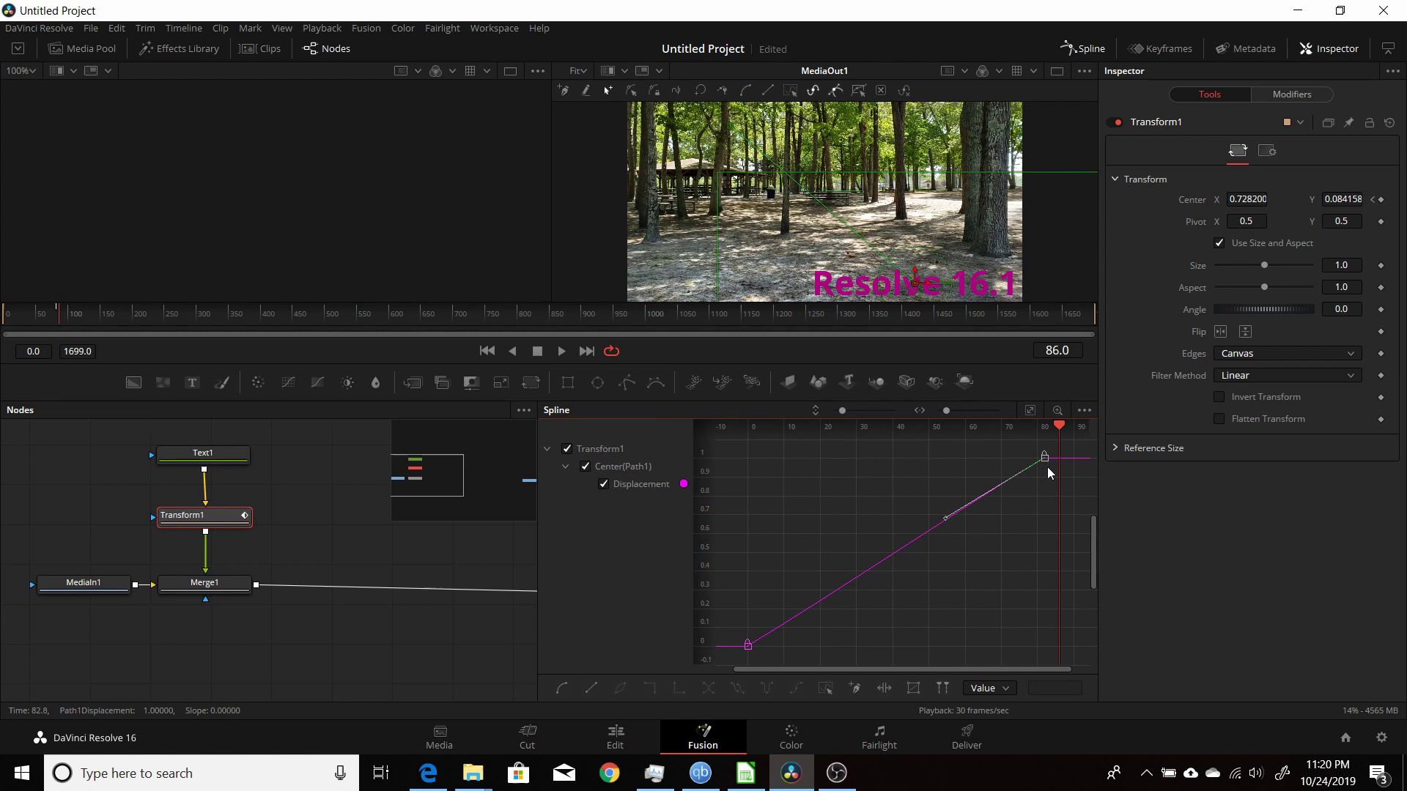
mouse_move(943, 524)
left_mouse_down()
mouse_move(941, 469)
mouse_move(920, 482)
mouse_move(939, 500)
left_mouse_up()
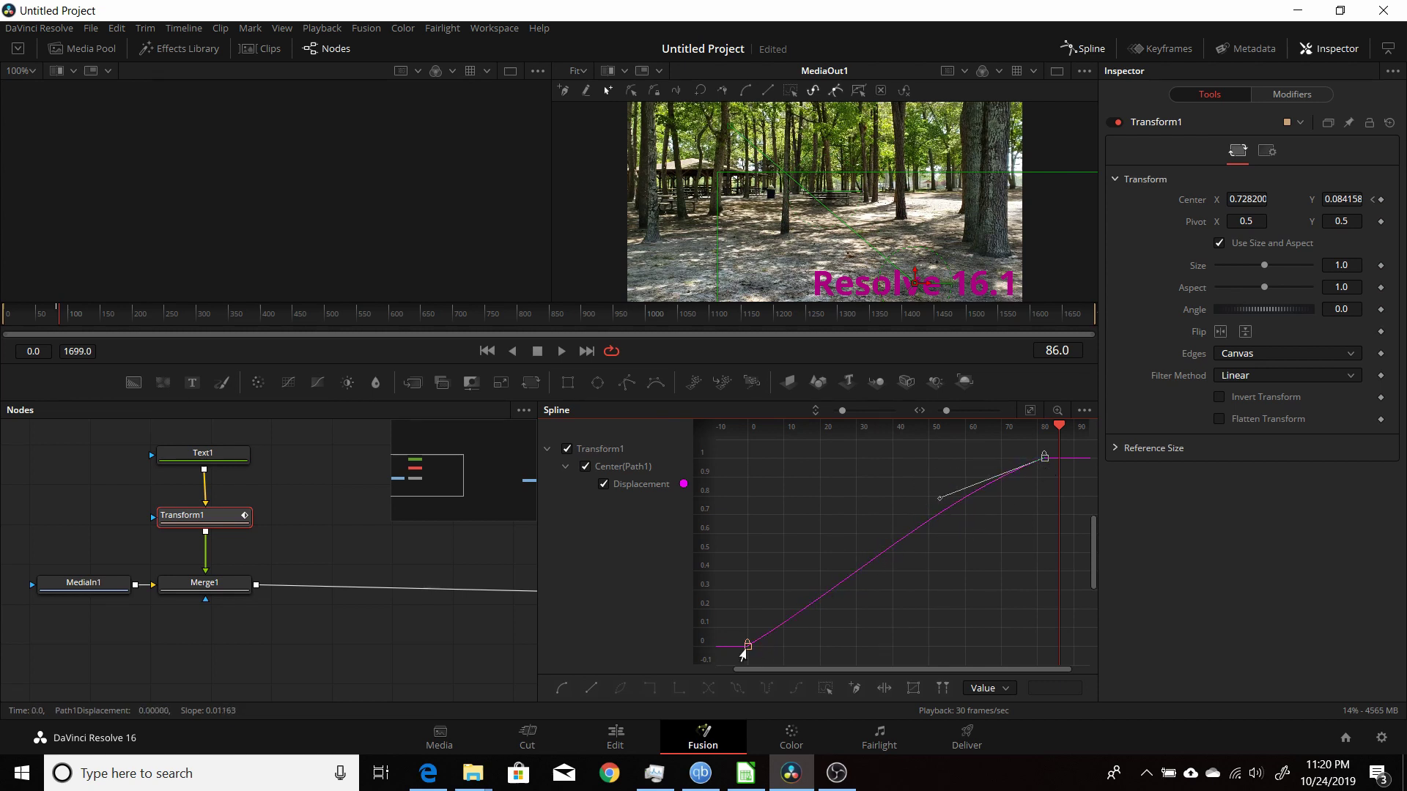
mouse_move(748, 644)
left_mouse_down()
mouse_move(788, 647)
mouse_move(751, 645)
left_mouse_up()
Check the Edit page, return to Fusion, and show the Text1 node in the left viewer
key("shift+4")
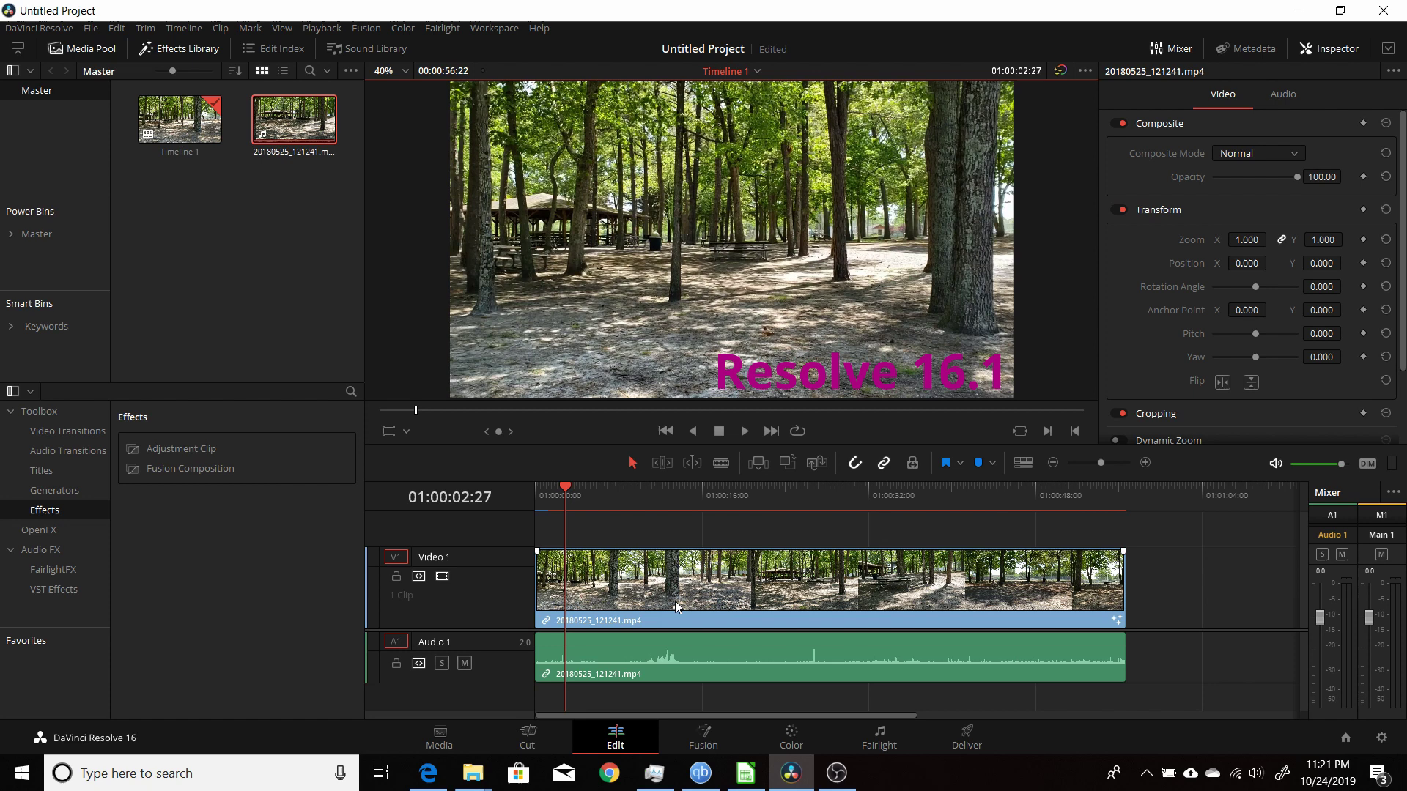
left_click(695, 736)
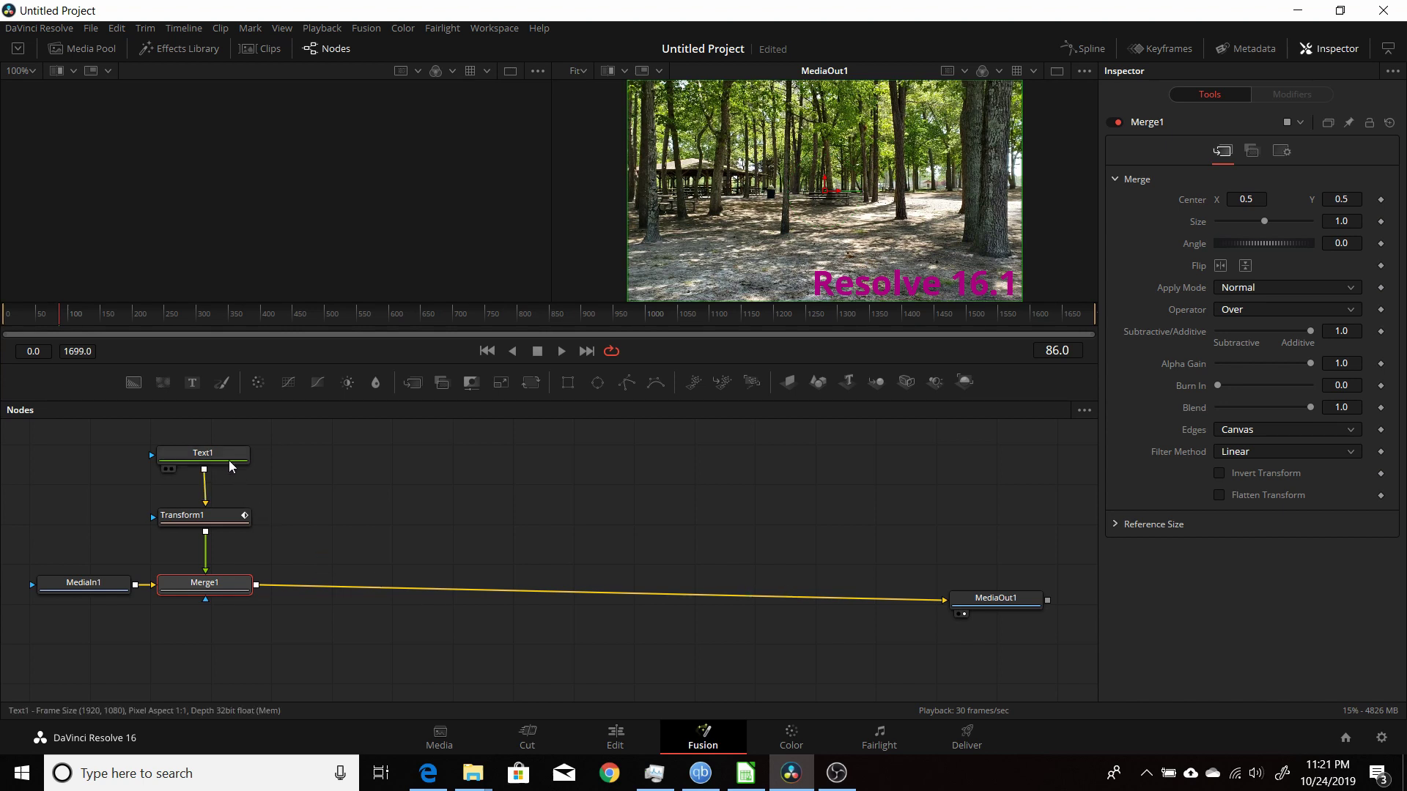
left_click_drag(218, 454, 214, 459)
key("1")
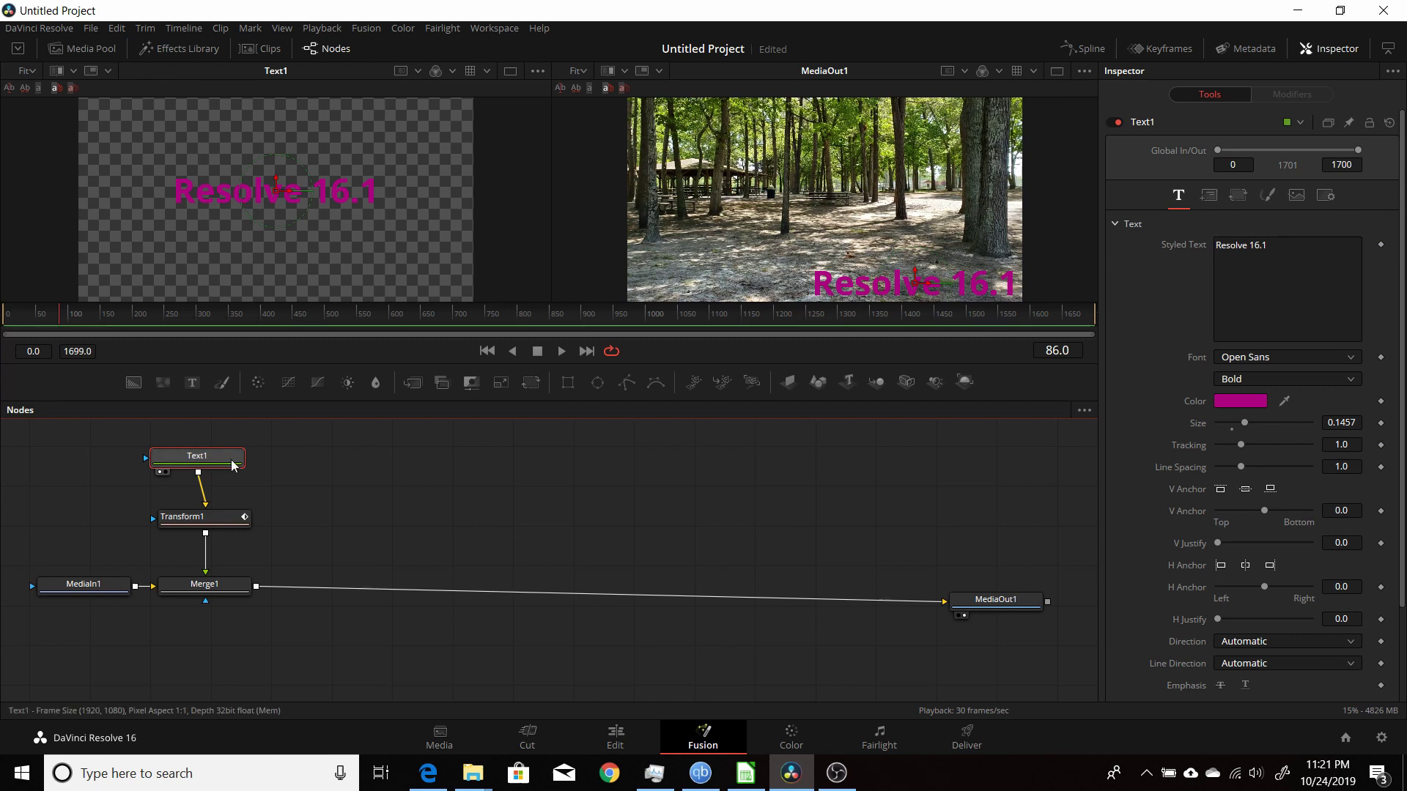
left_click_drag(209, 464, 222, 459)
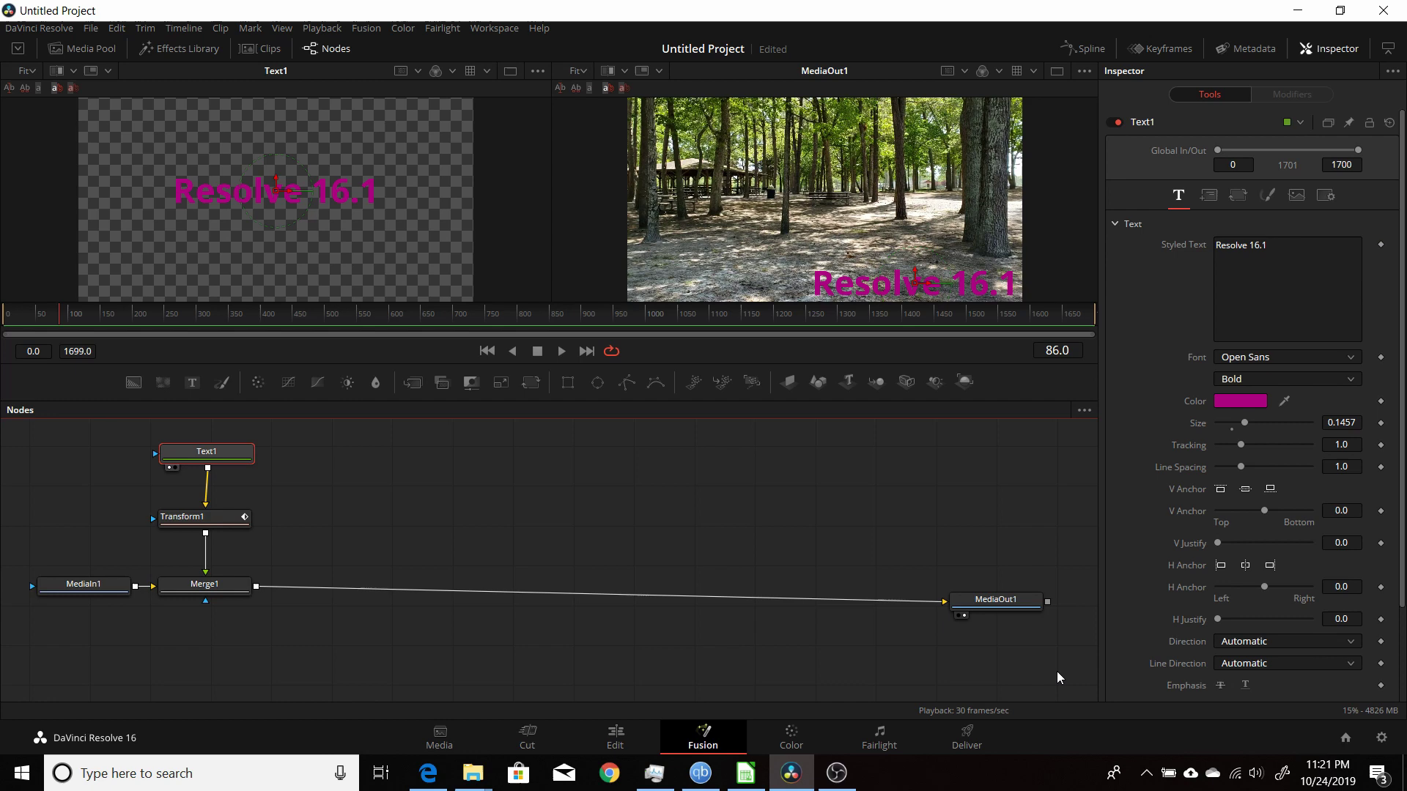
Select MediaOut1 and show the Media Pool clips as thumbnails
left_click_drag(1016, 605, 1022, 600)
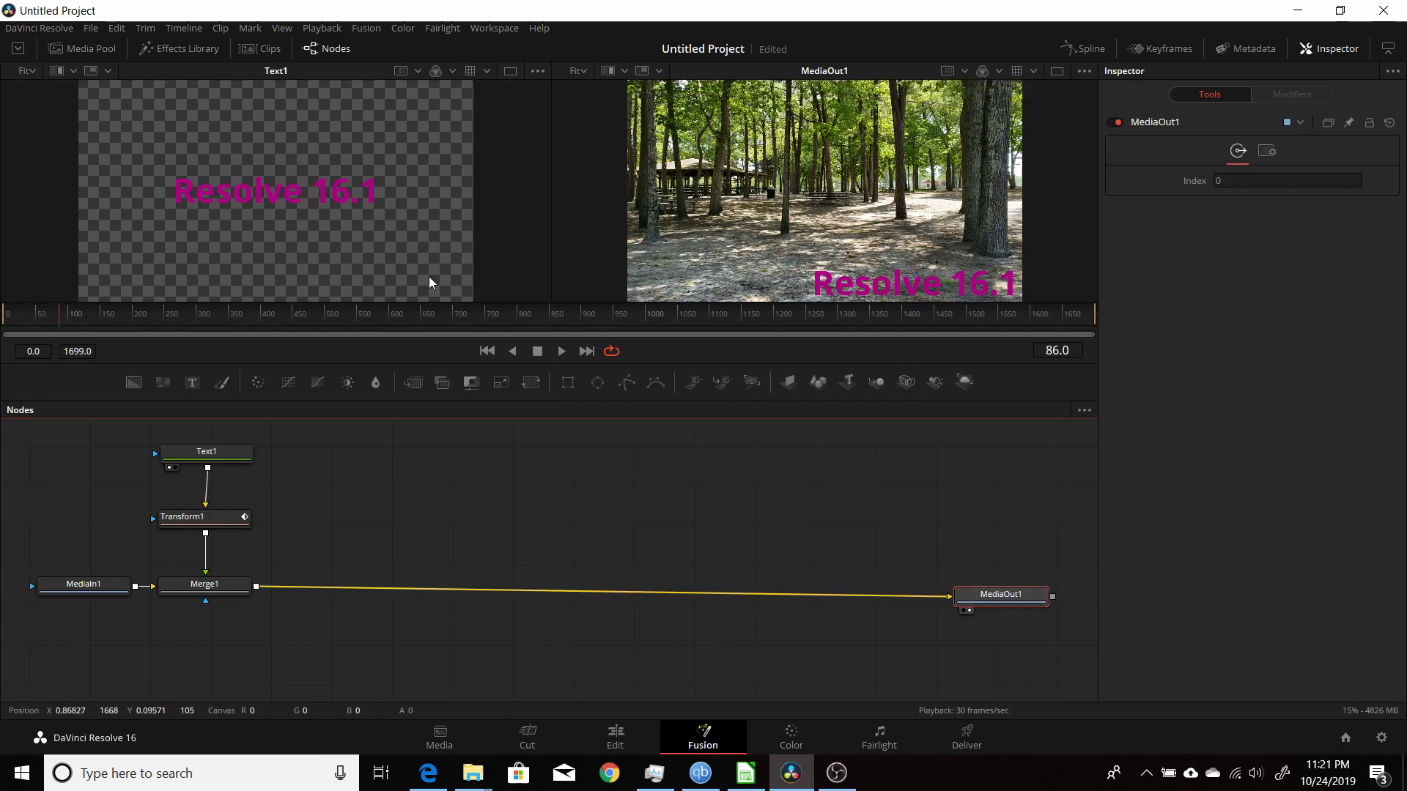
left_click(90, 48)
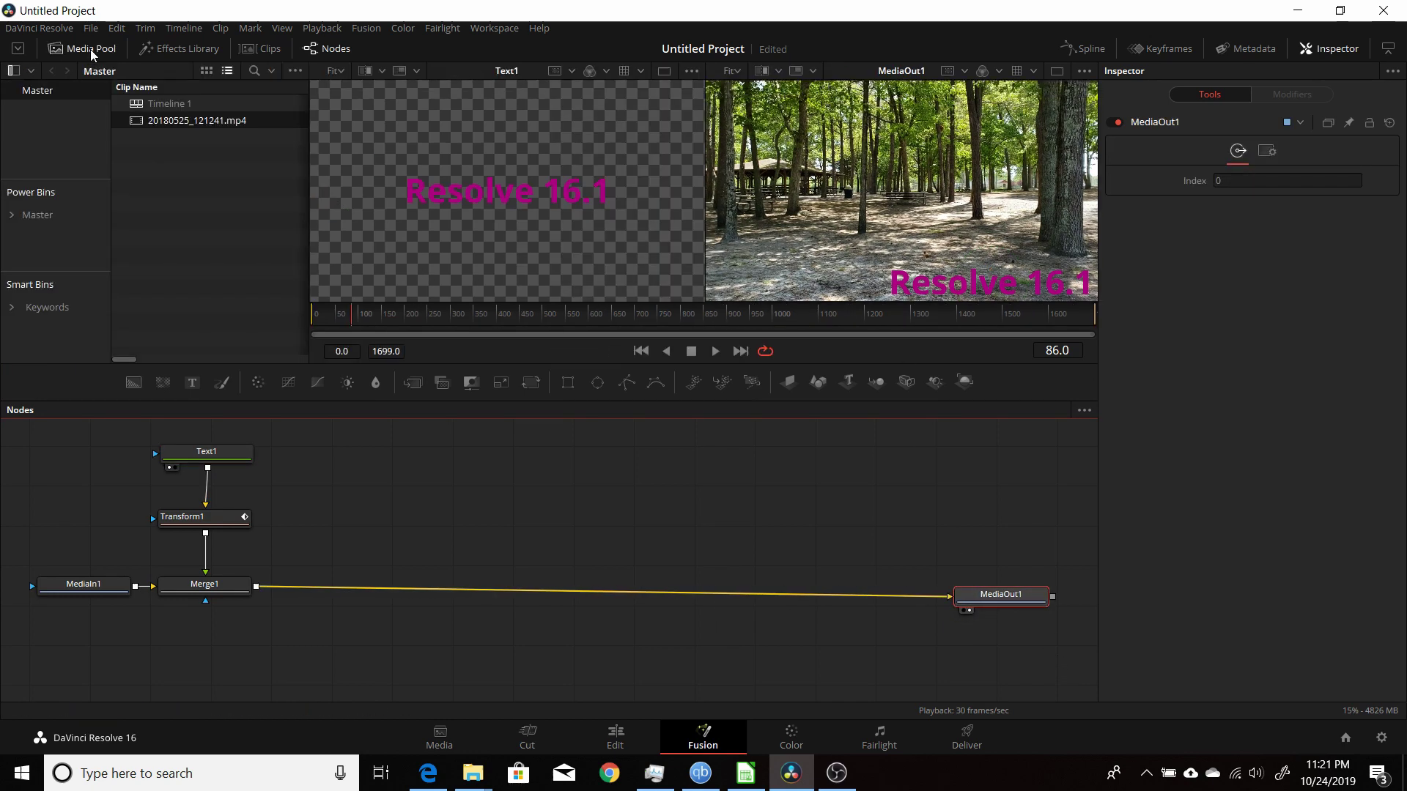
left_click(206, 71)
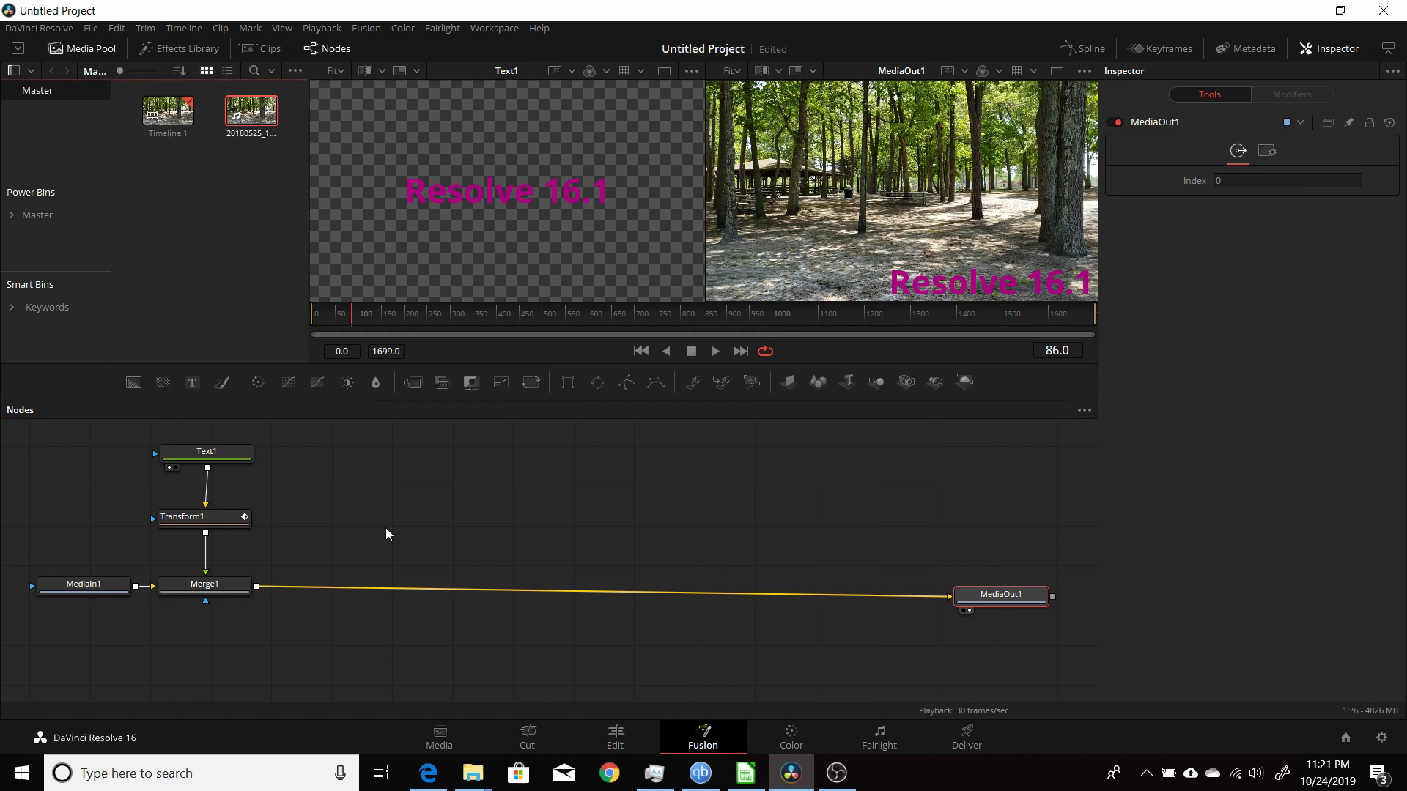
Select Transform1 and play the path animation from the first frame
left_click(223, 522)
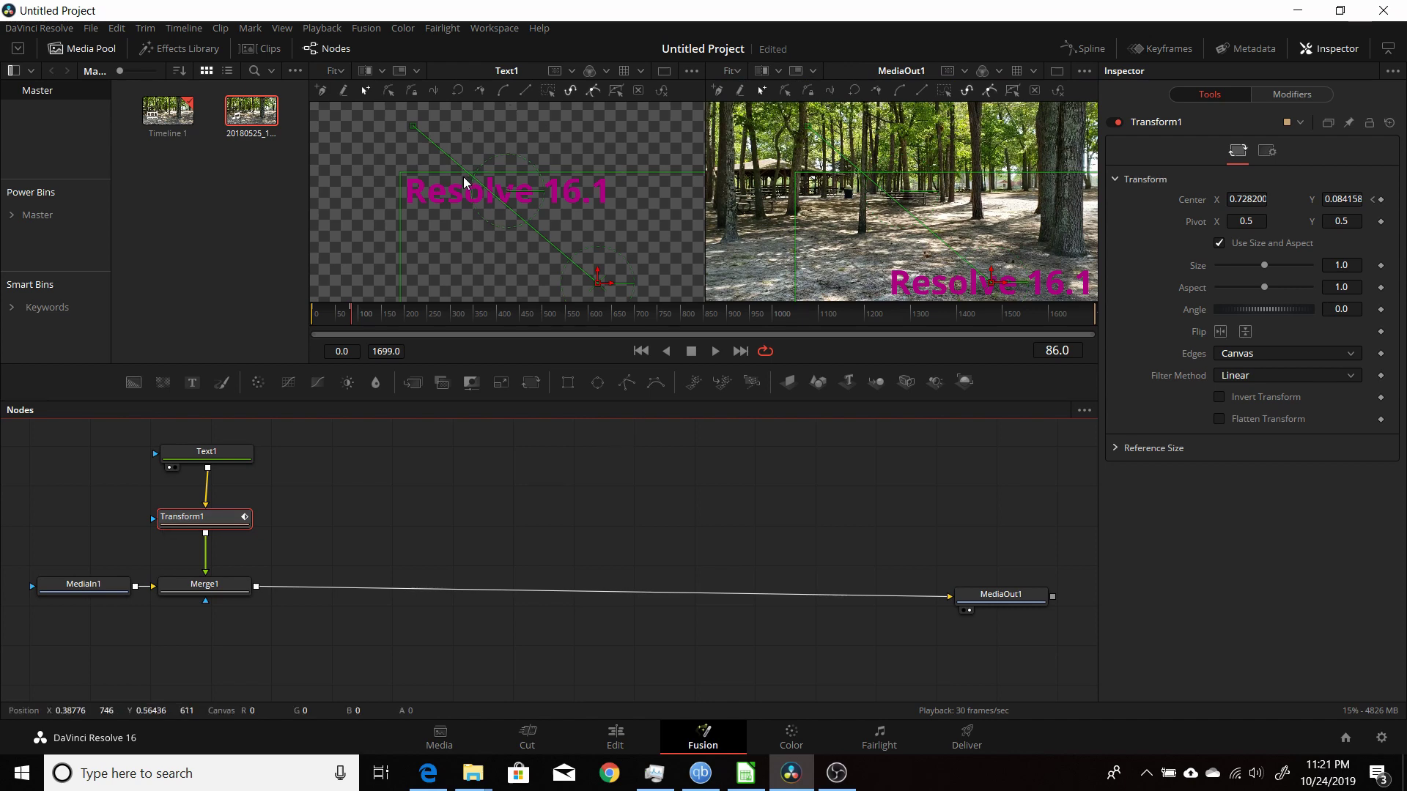
left_click(639, 350)
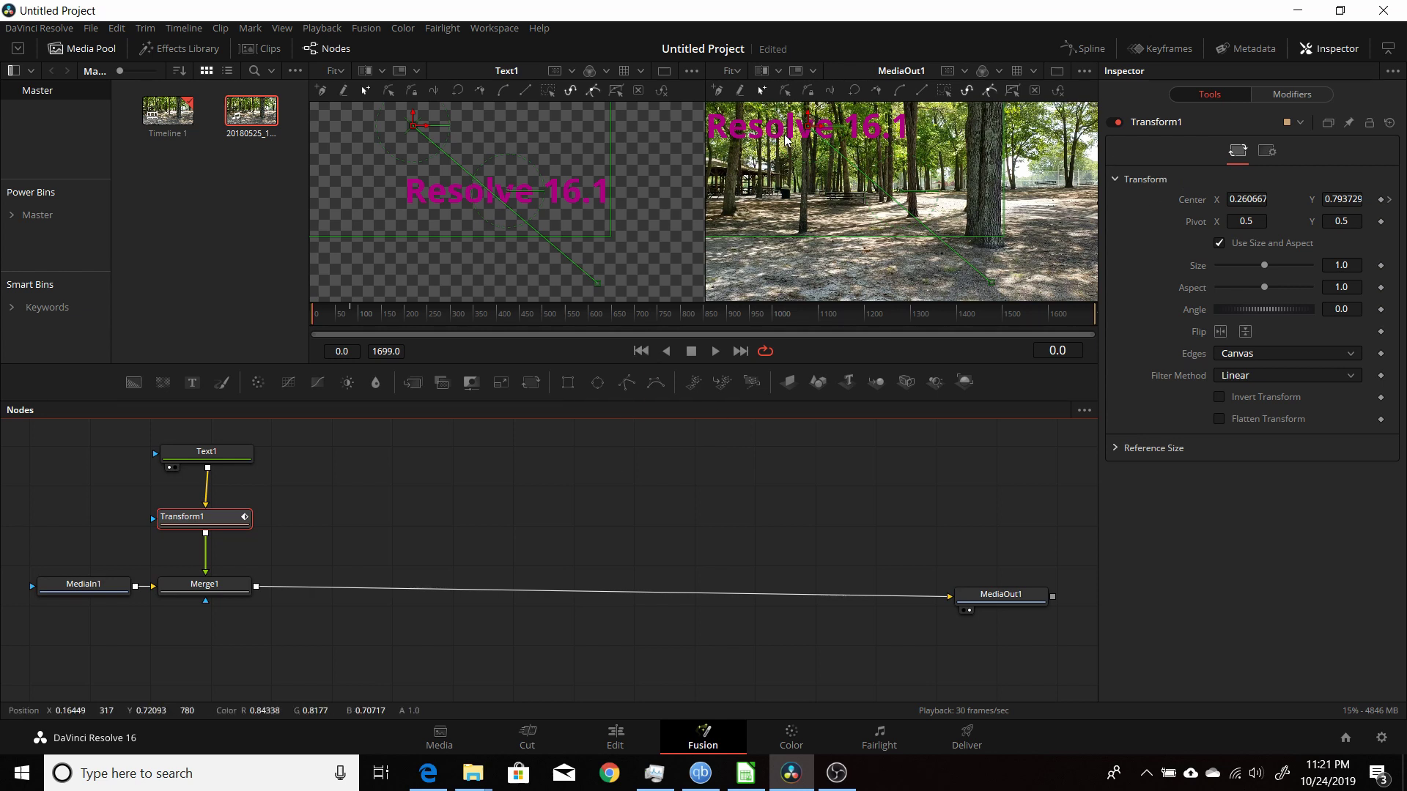
left_click(716, 350)
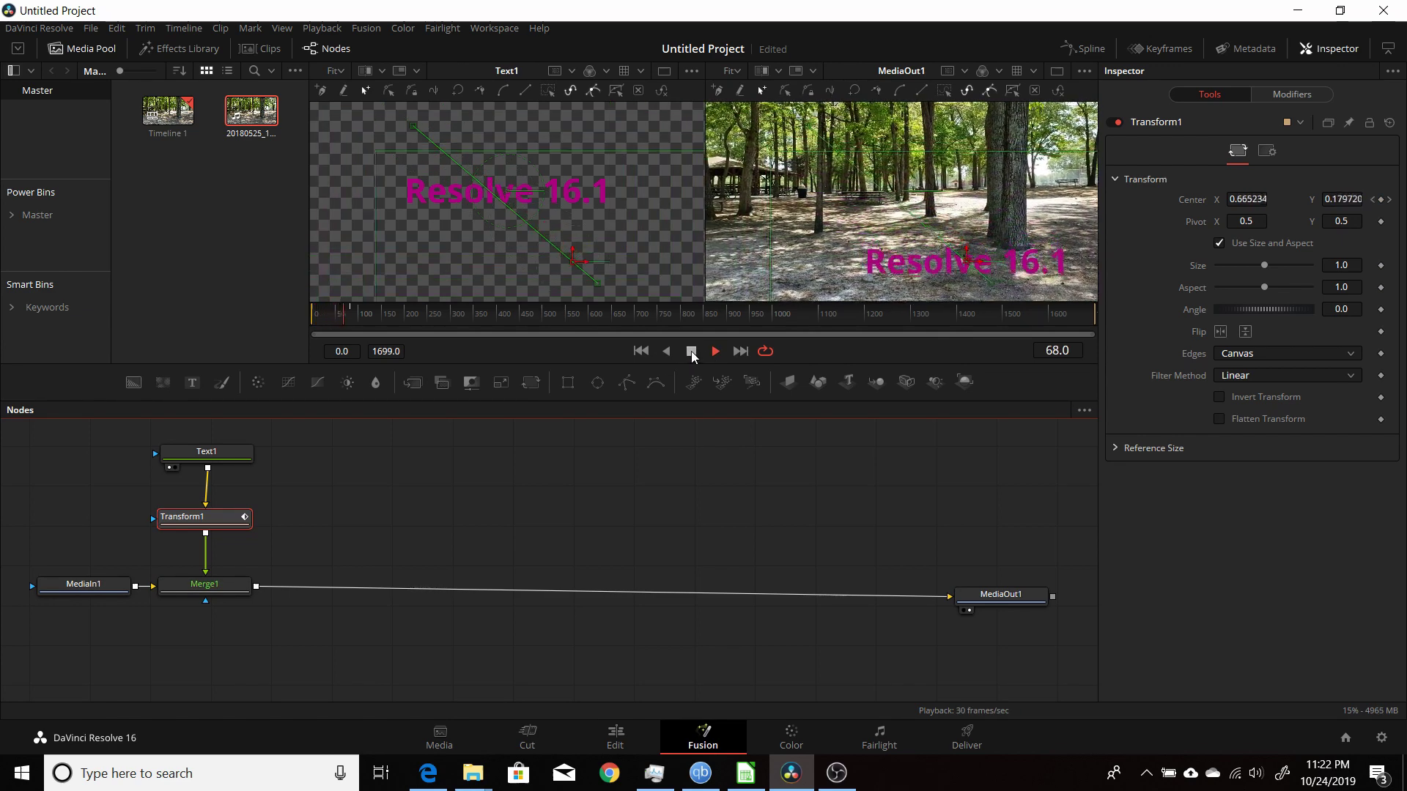
left_click(691, 352)
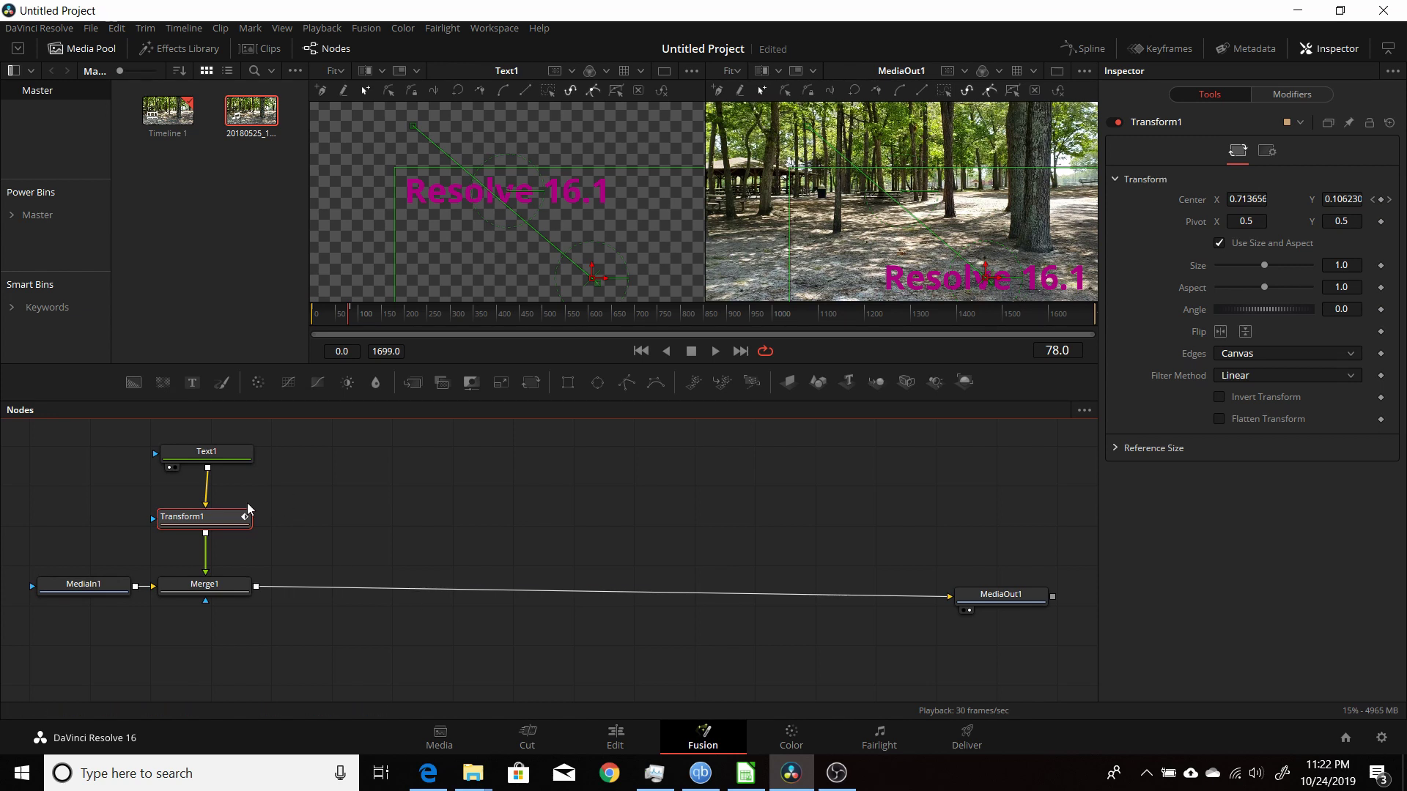
Replay the animation from the start, stopping at frame 76
left_click_drag(234, 516, 237, 518)
left_click(640, 357)
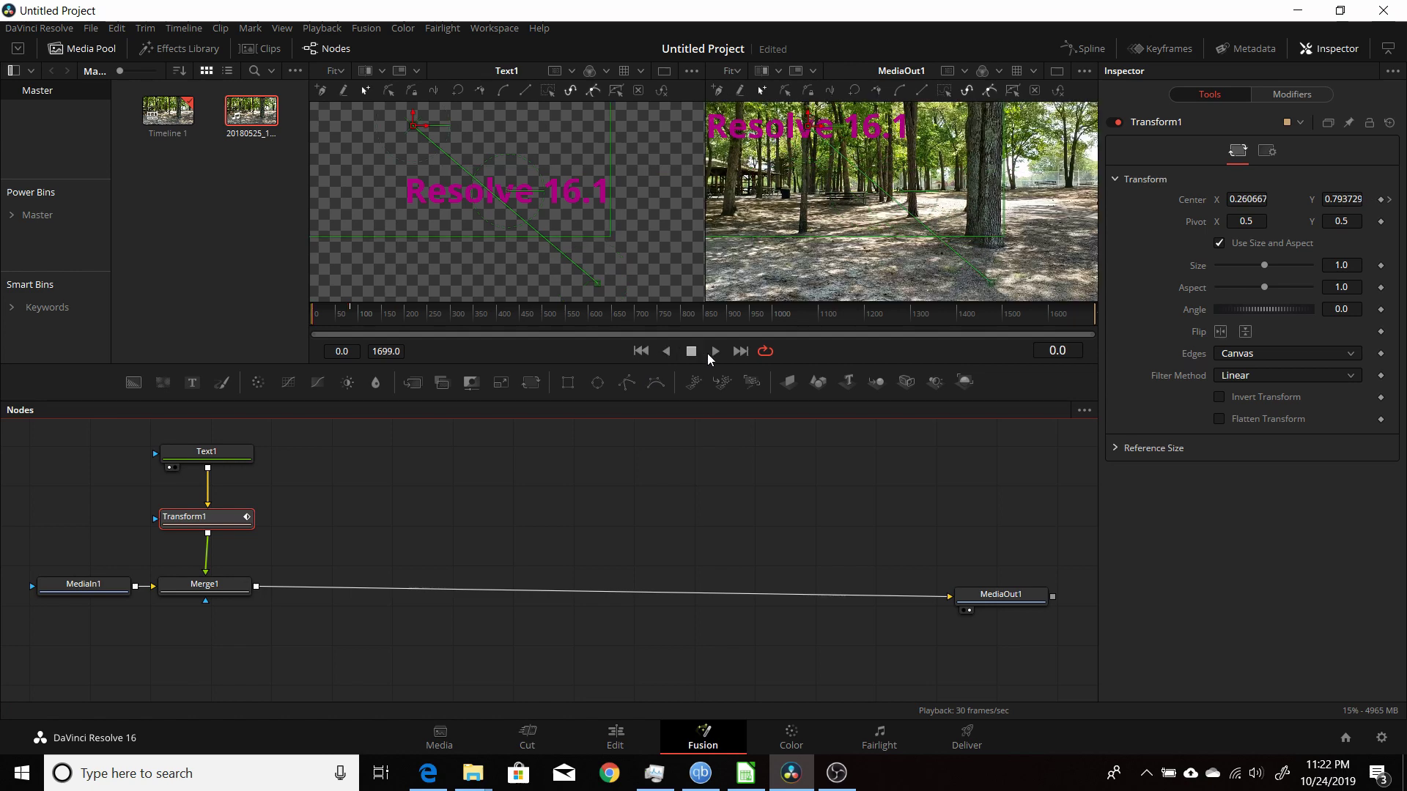
left_click(712, 351)
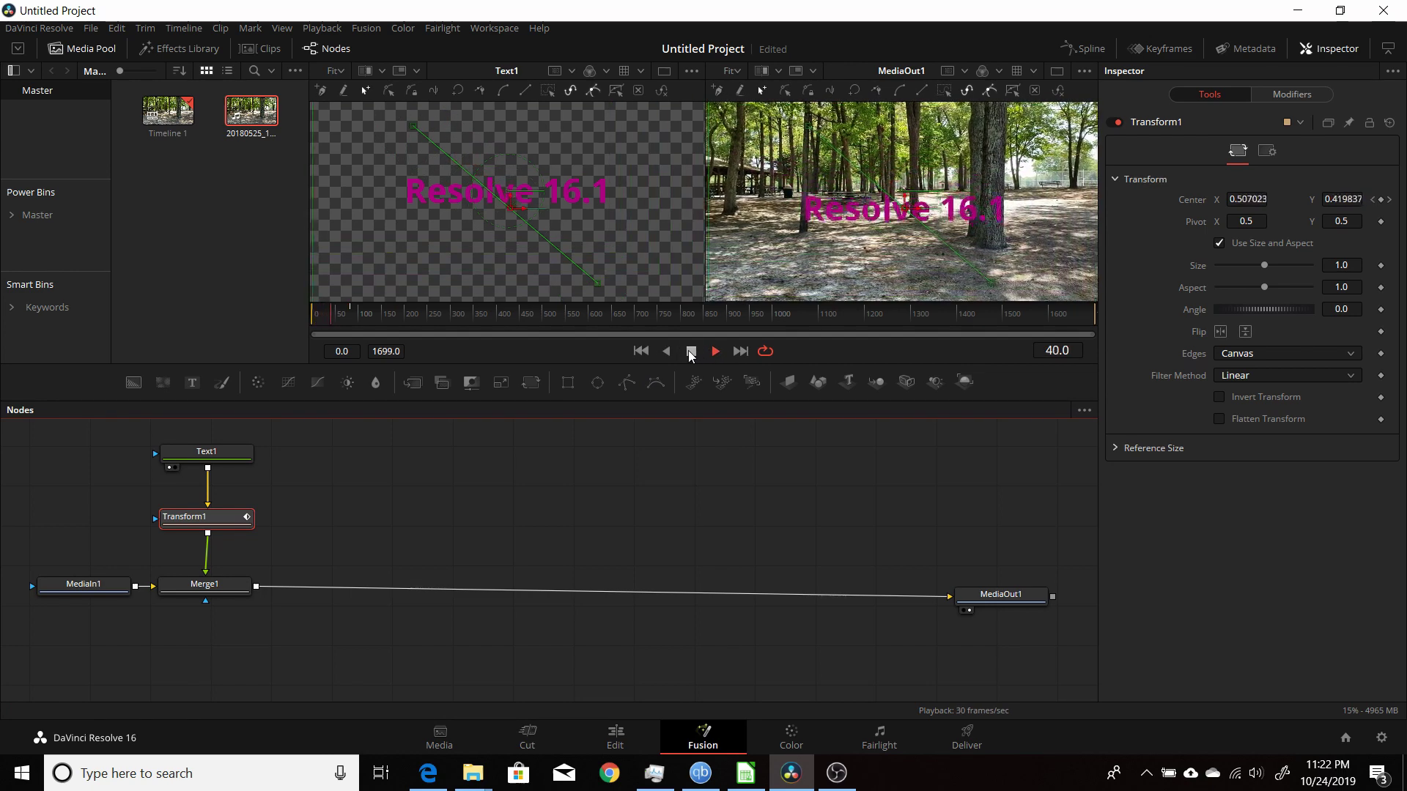
left_click(690, 354)
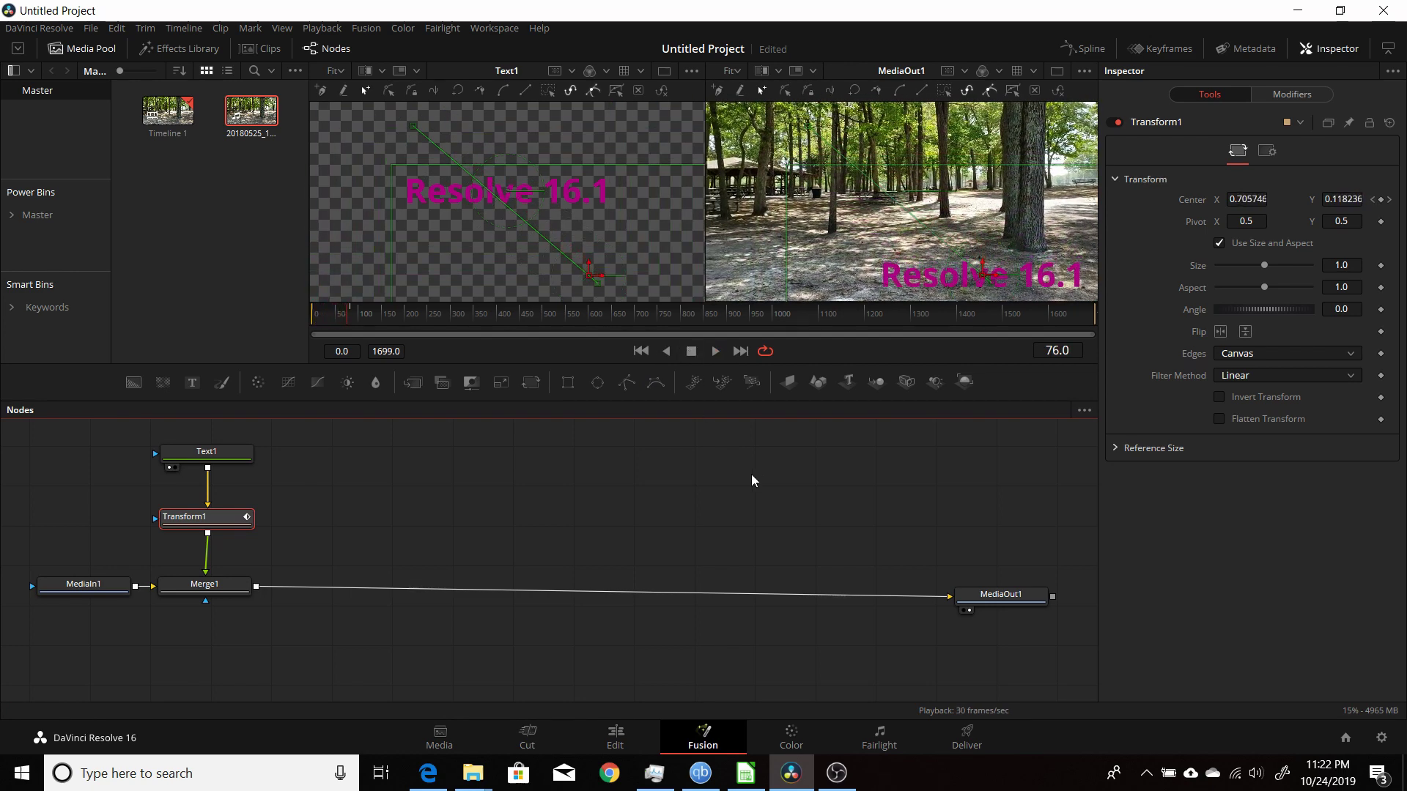
In the Displacement spline, drag the last keyframe to about frame 78 and straighten the curve
left_click(1088, 48)
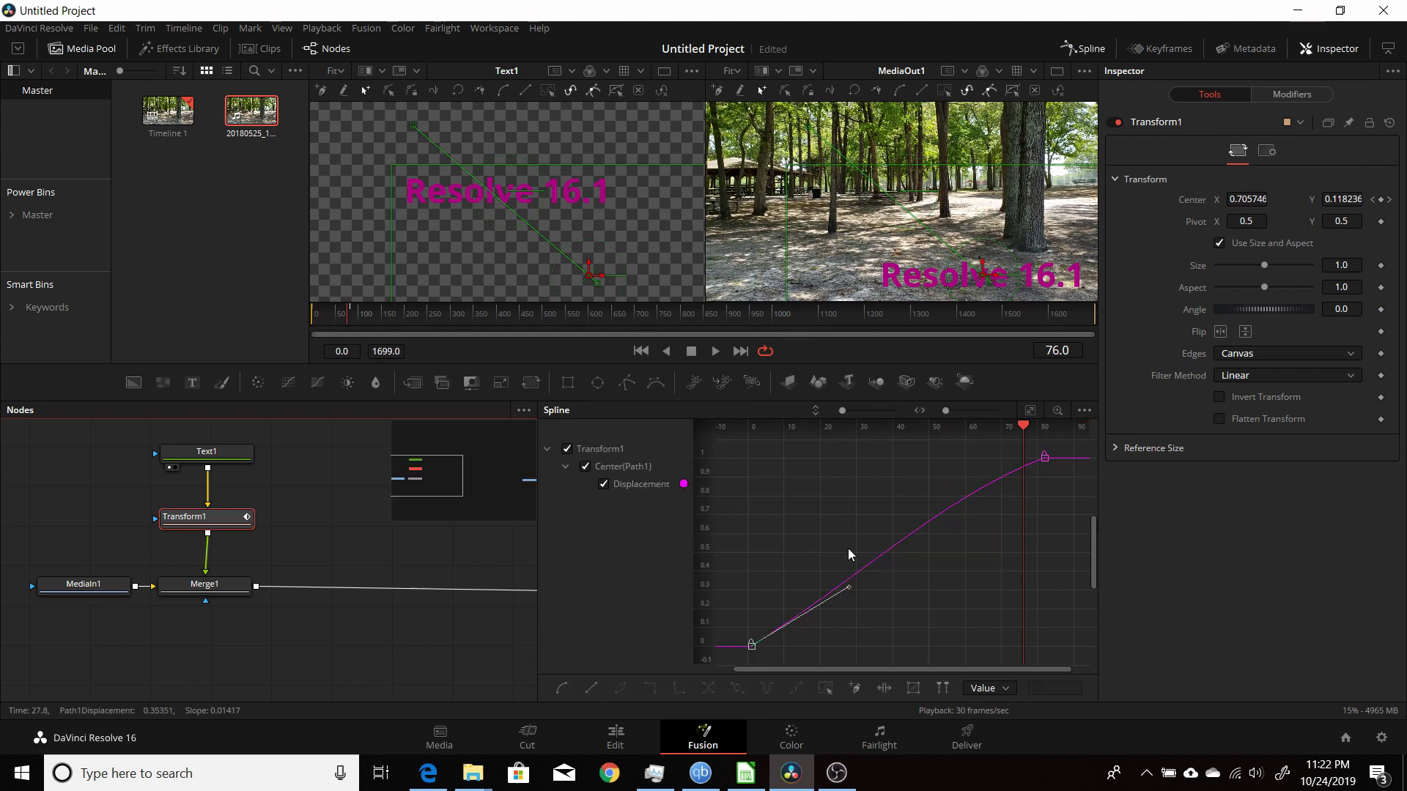
left_click_drag(1014, 433, 1036, 431)
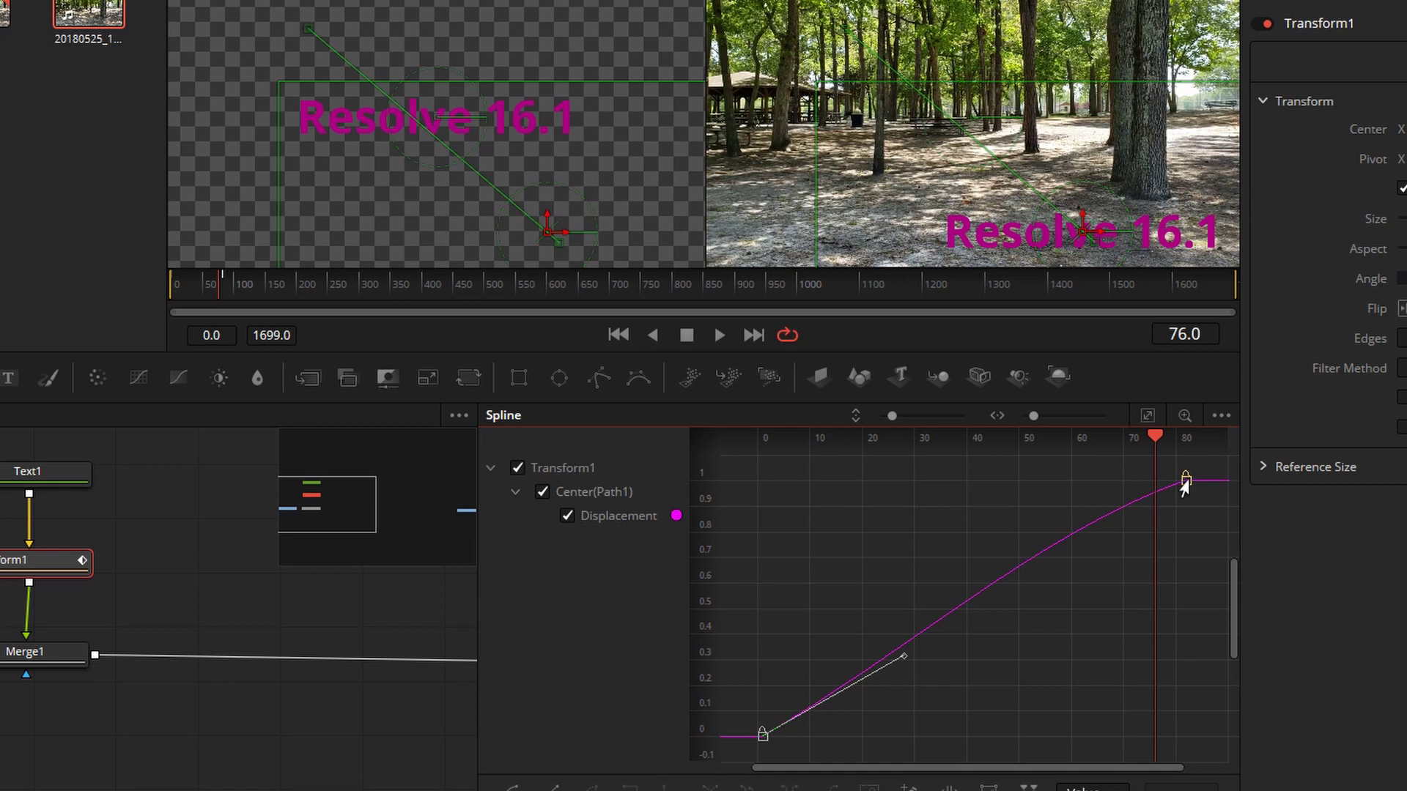
left_click_drag(1185, 482, 1169, 484)
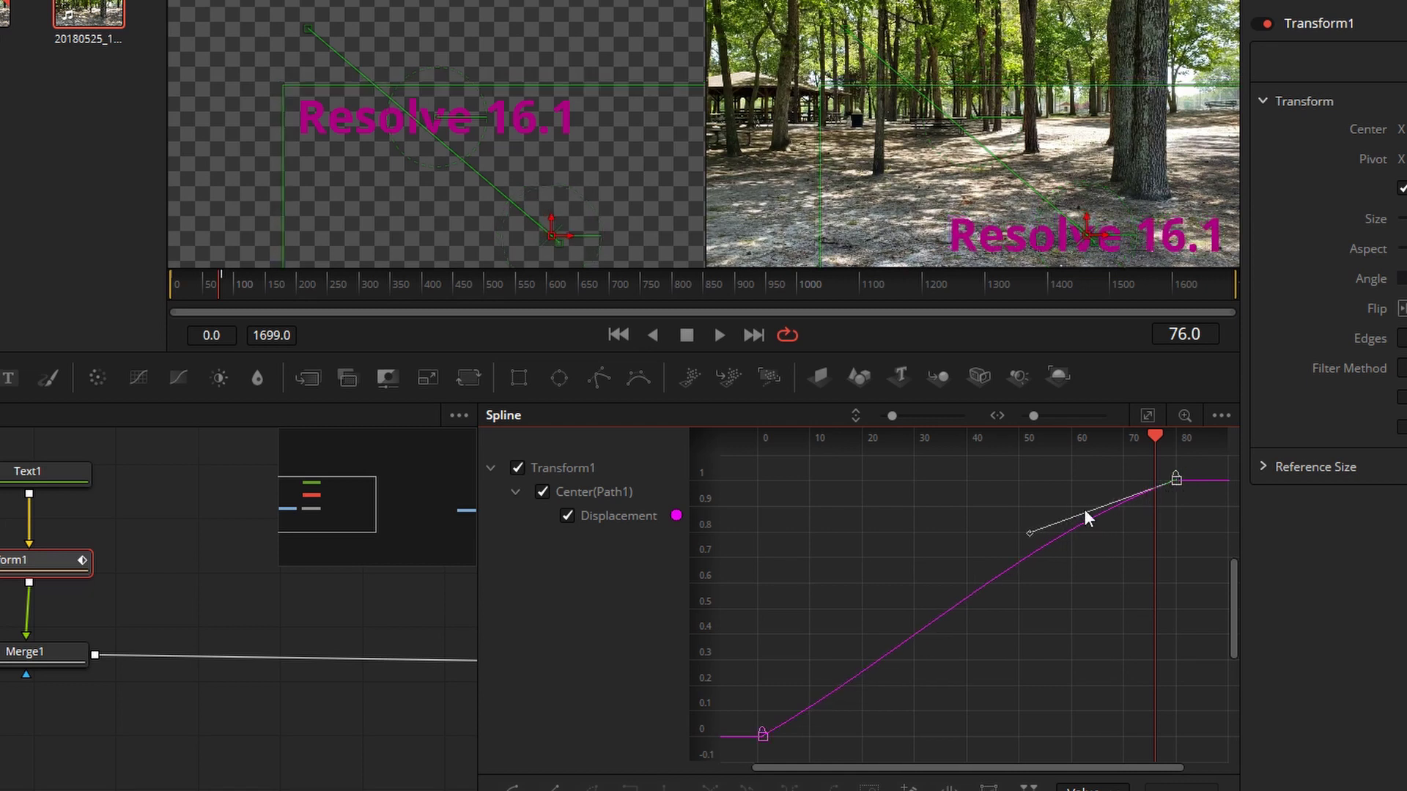
left_click_drag(1025, 533, 1041, 565)
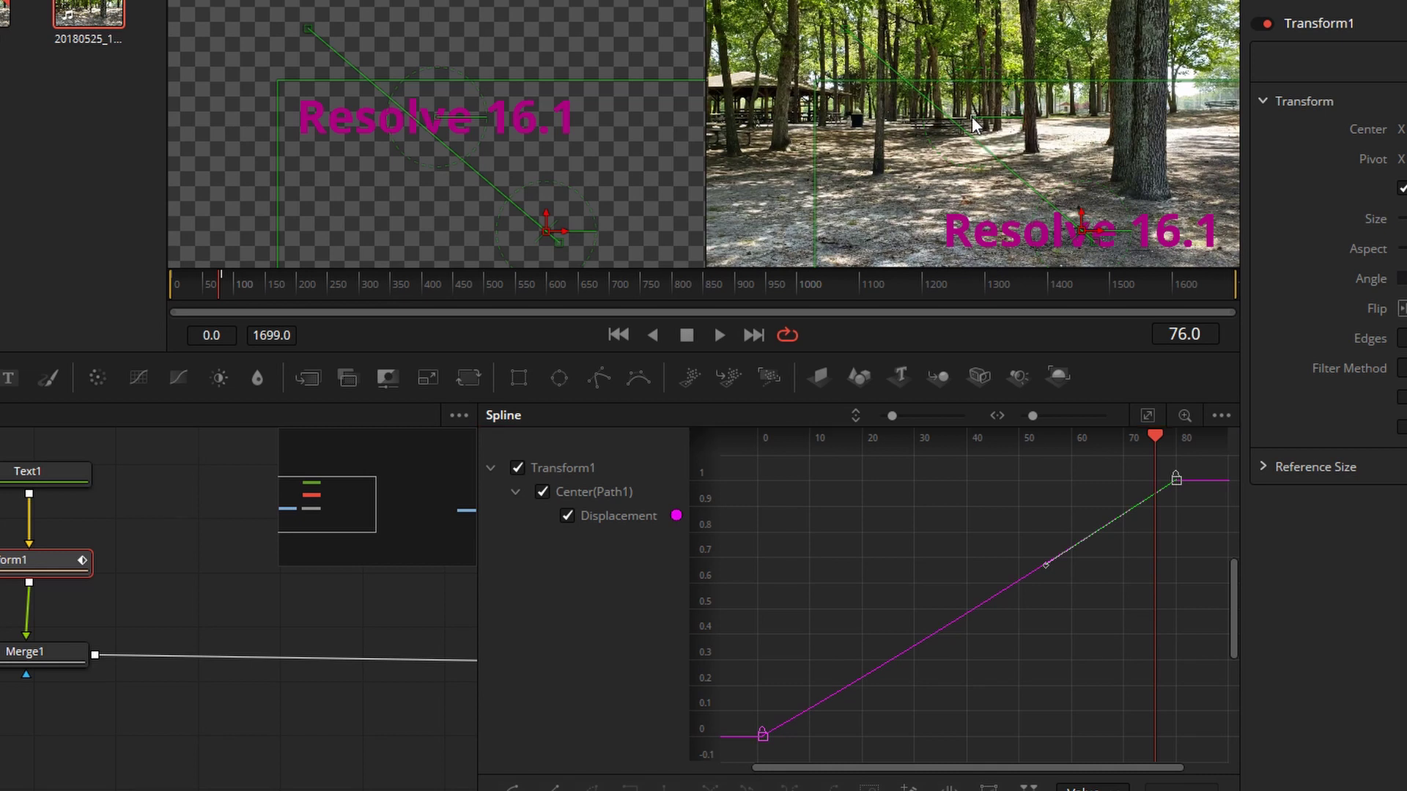
Convert Path1's polyline to an XYPath with zero offset via the viewer's context menu
right_click(972, 116)
mouse_move(1052, 461)
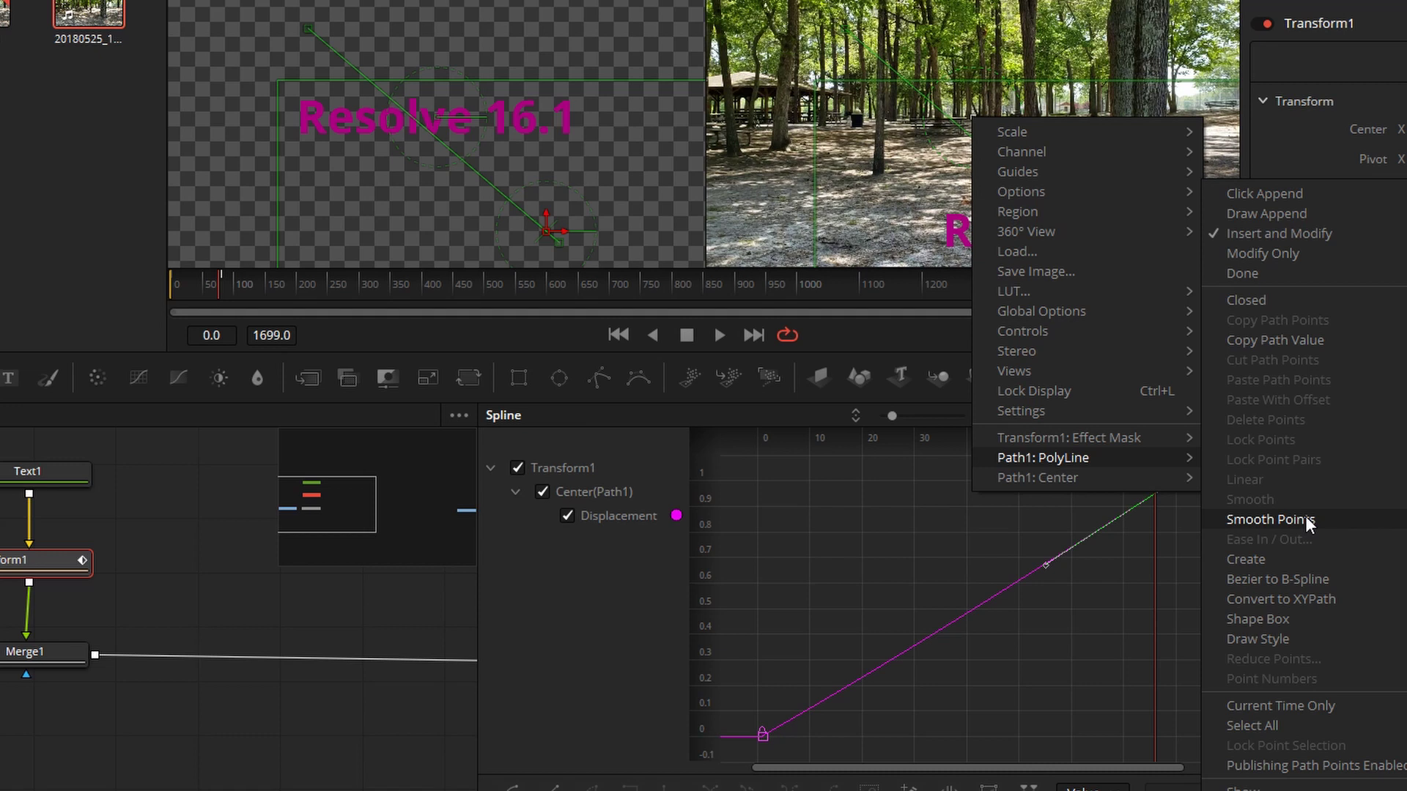
left_click(1281, 607)
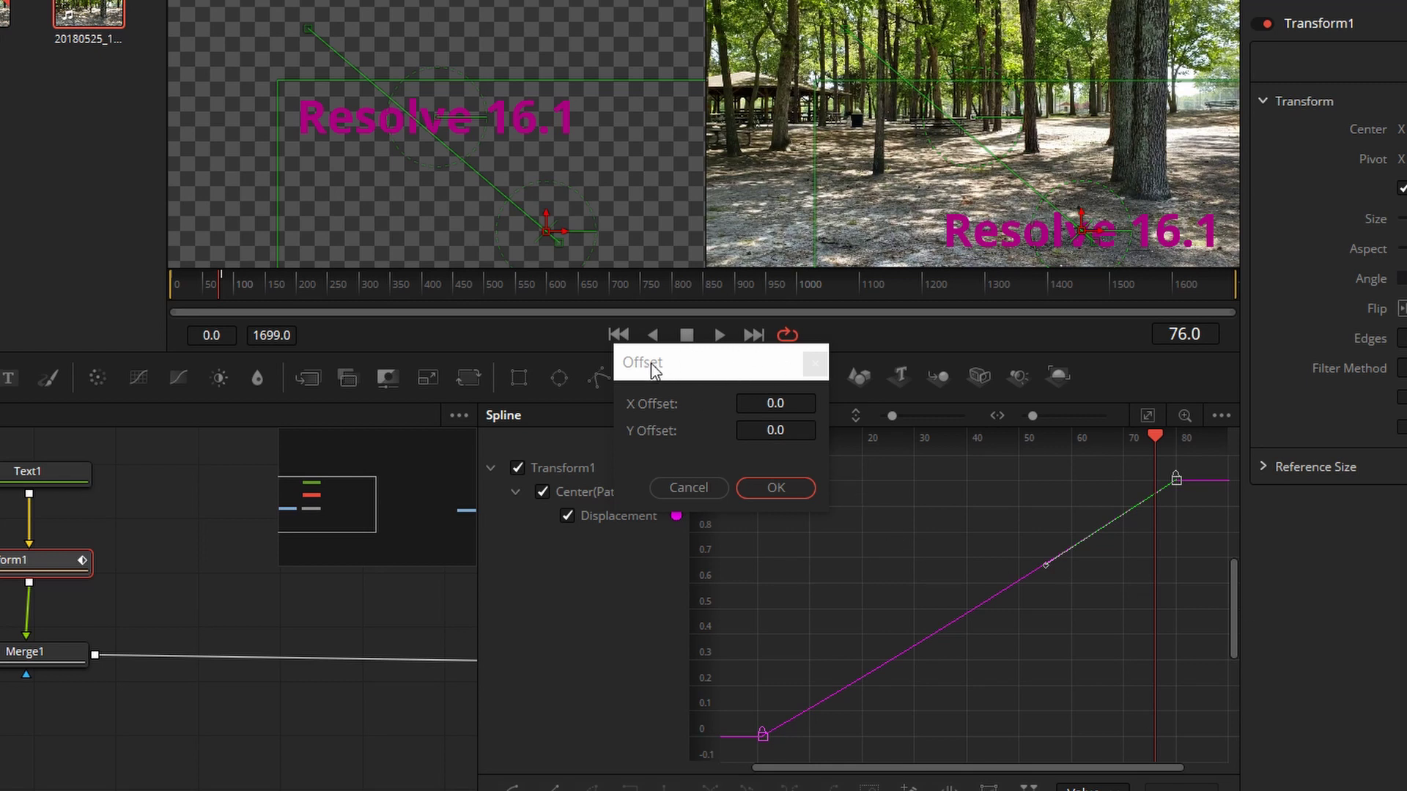
left_click(782, 488)
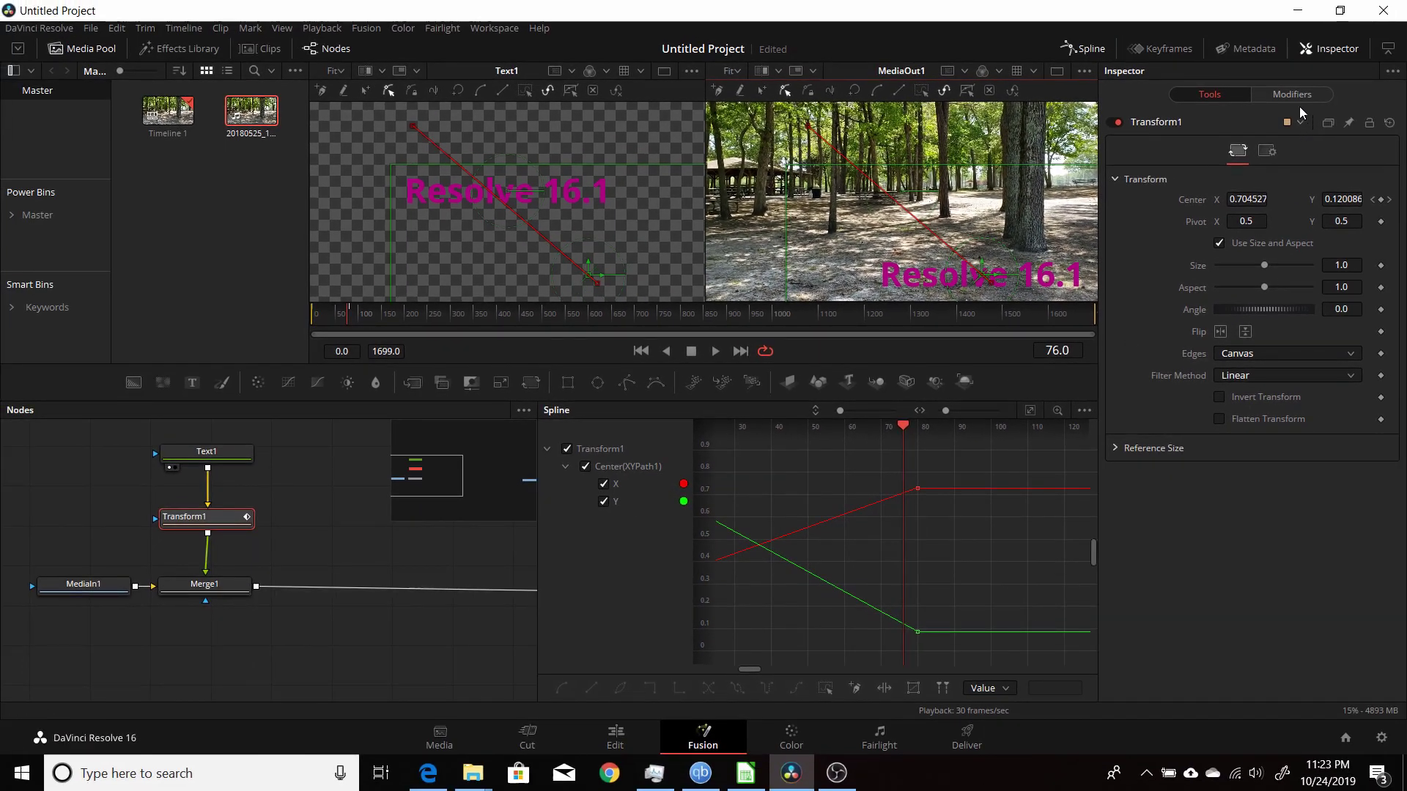
Show XYPath1 in the Modifiers tab and zoom the spline graph to fit both curves
left_click(1290, 94)
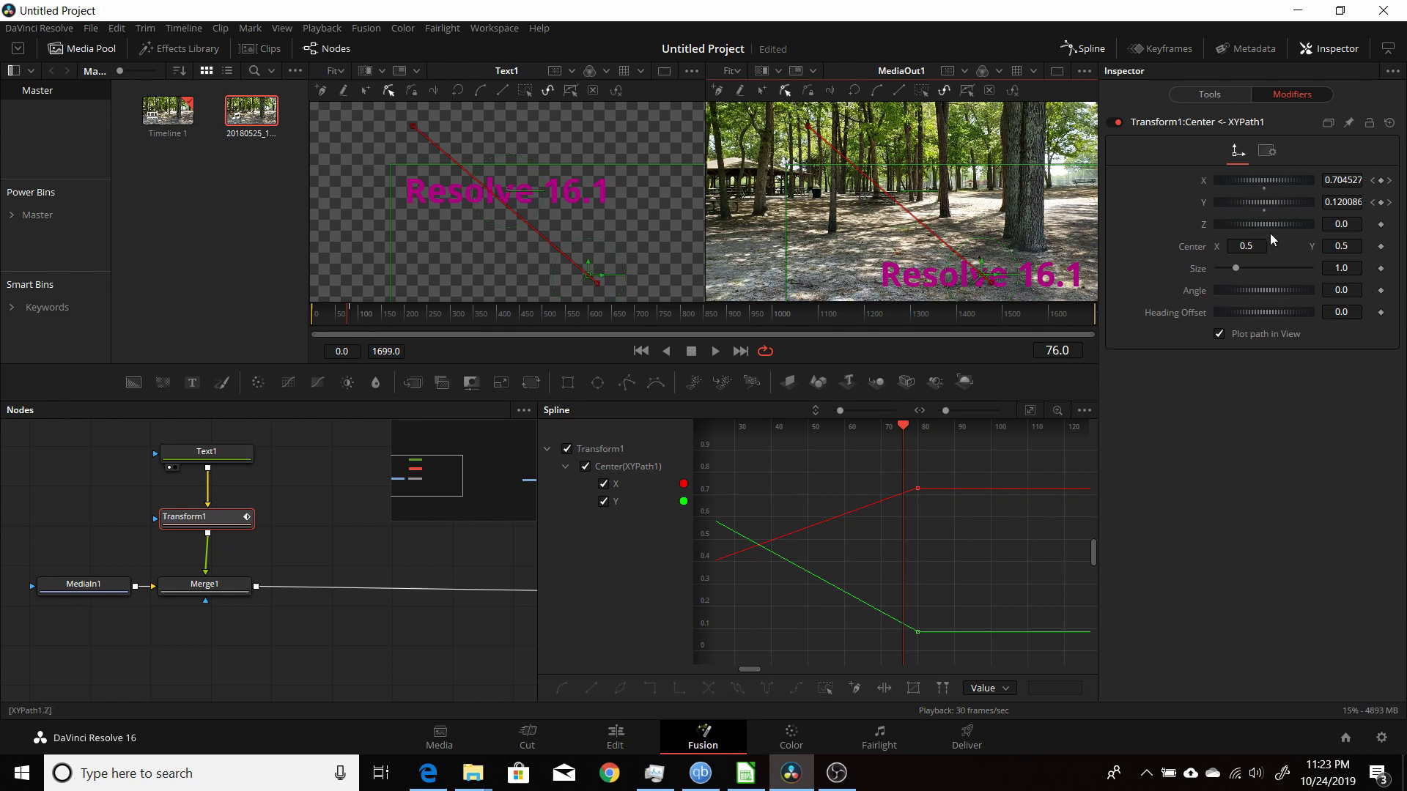
left_click(1029, 409)
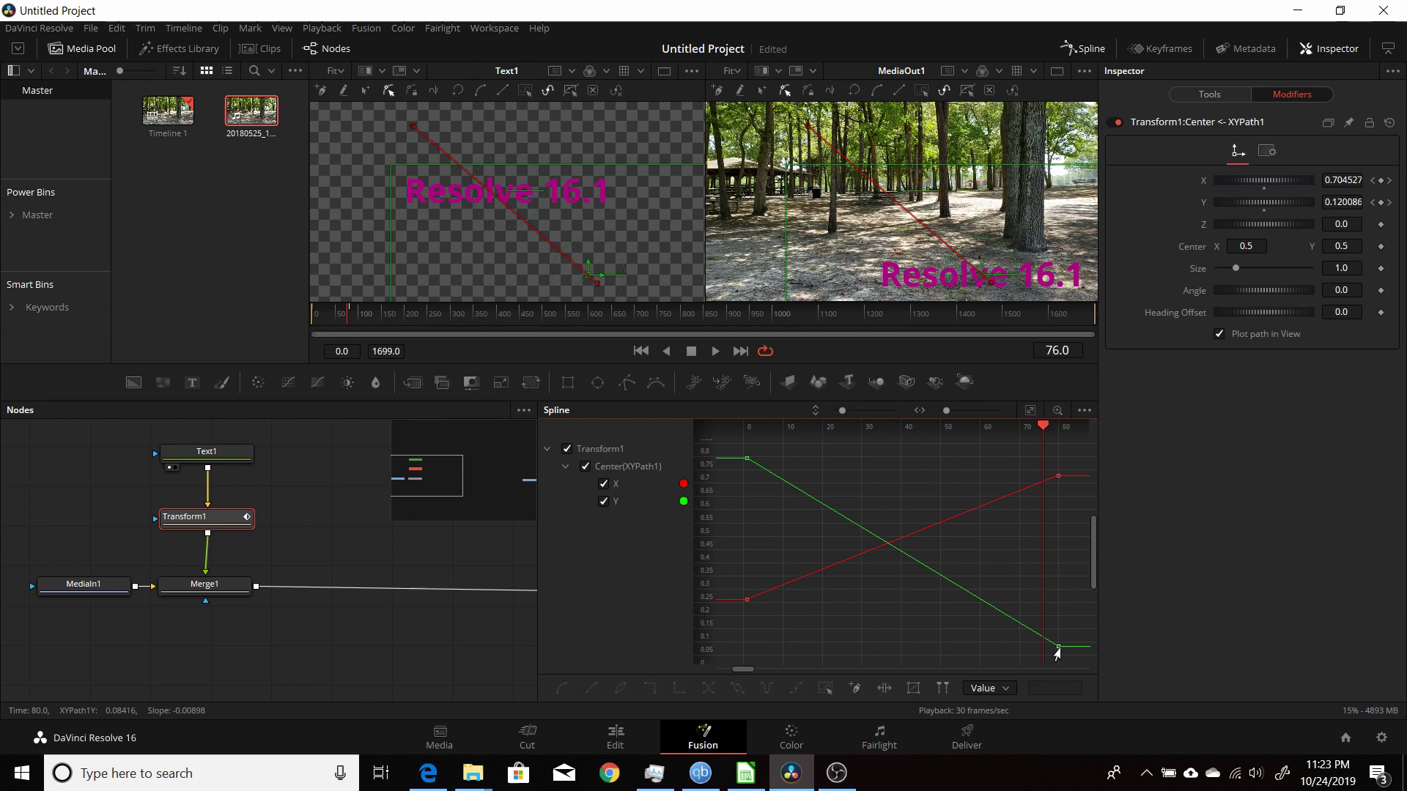
Lower the Y curve's final keyframe and ease the curve into it
left_click_drag(1056, 653, 1057, 651)
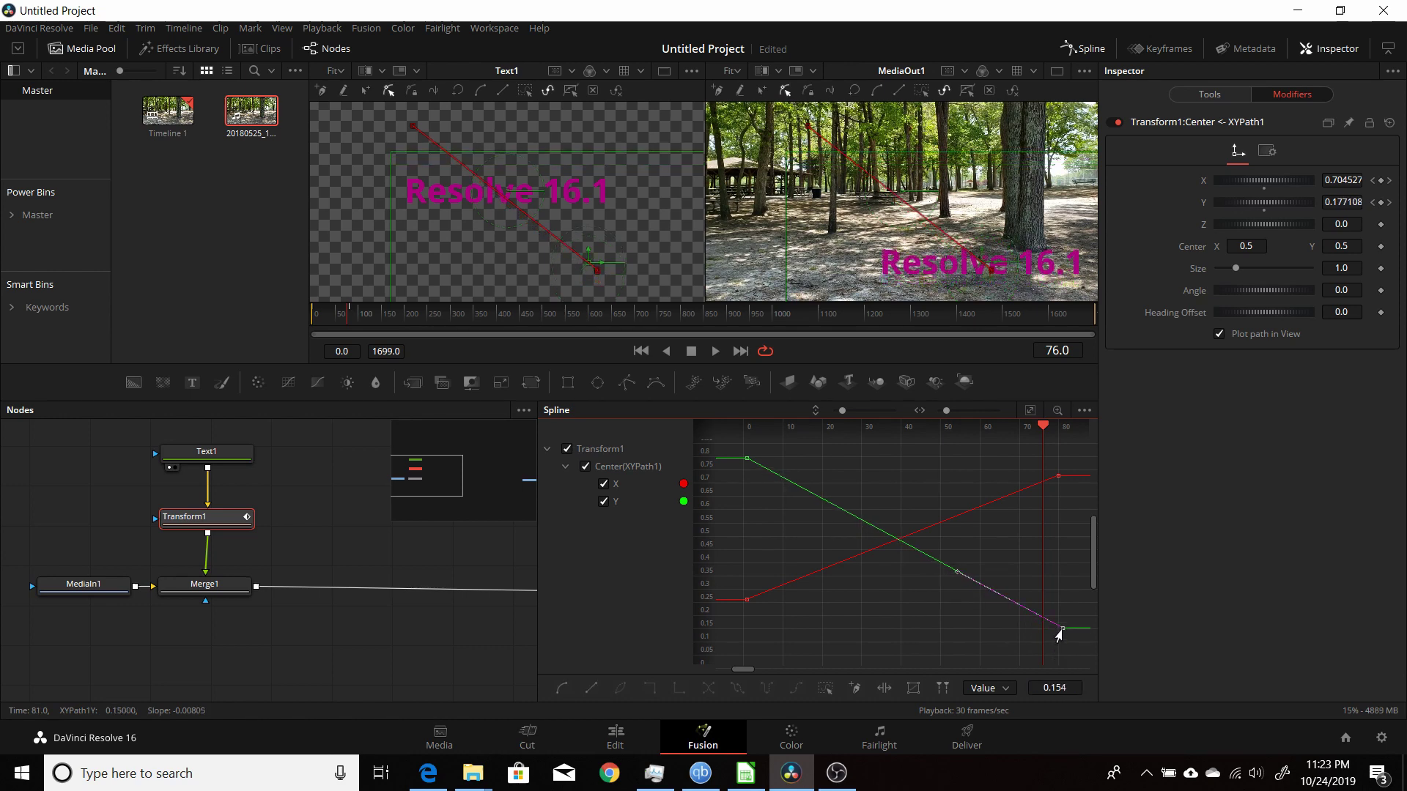
mouse_move(1059, 635)
left_mouse_down()
mouse_move(1015, 607)
mouse_move(1022, 566)
mouse_move(1064, 586)
mouse_move(1058, 648)
left_mouse_up()
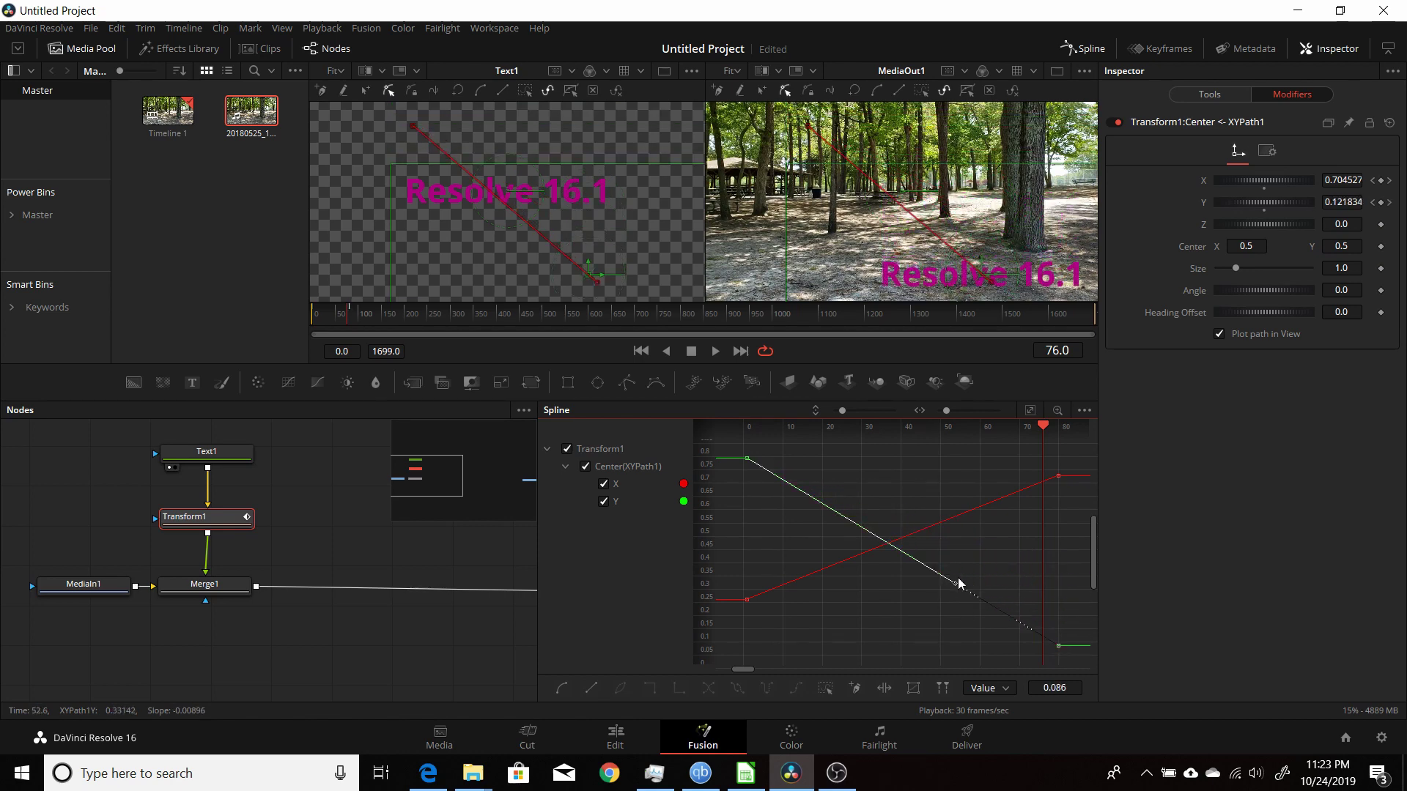
left_click_drag(951, 589, 886, 633)
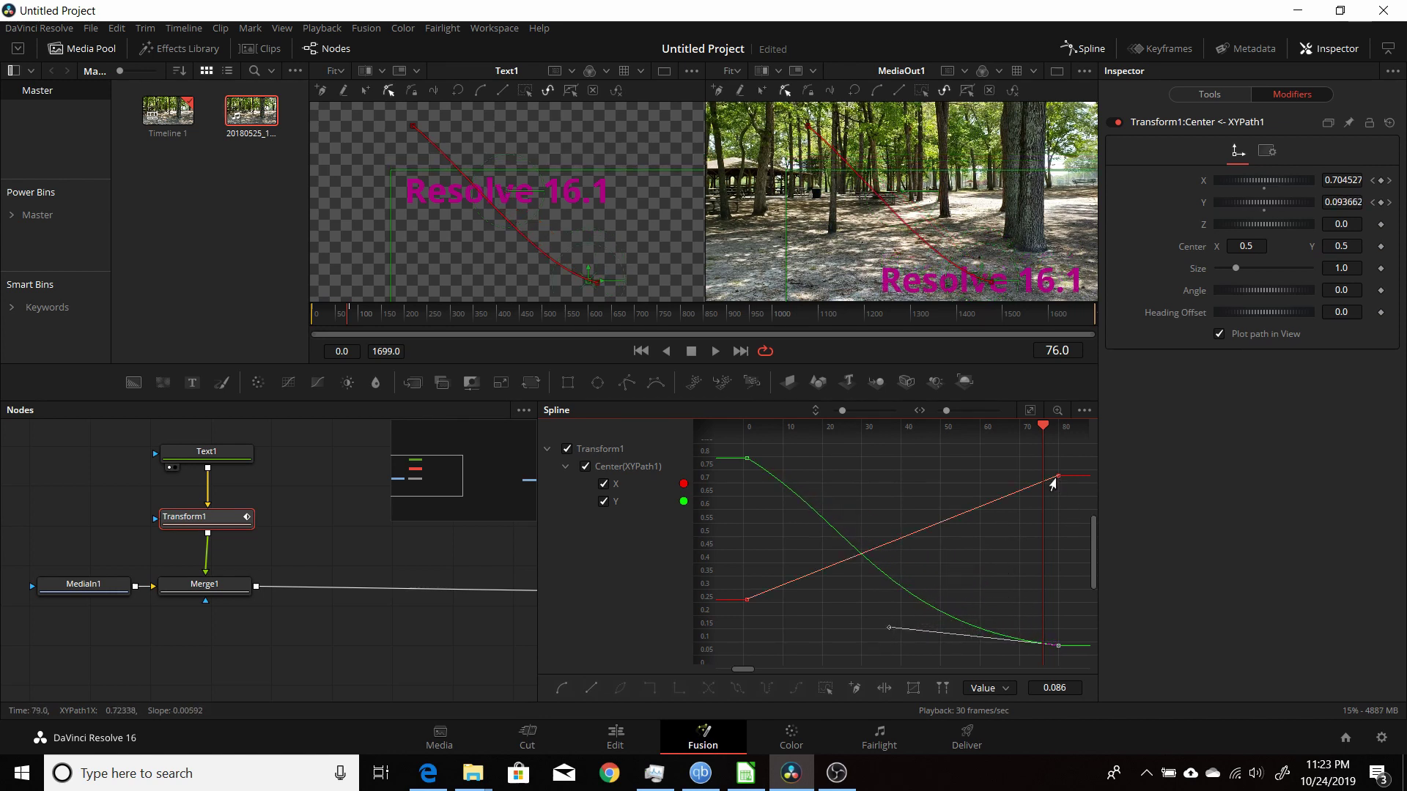
Move the final X keyframe near frame 75, add an X keyframe at frame 61 (0.52), and smooth it
left_click_drag(1058, 476, 1041, 477)
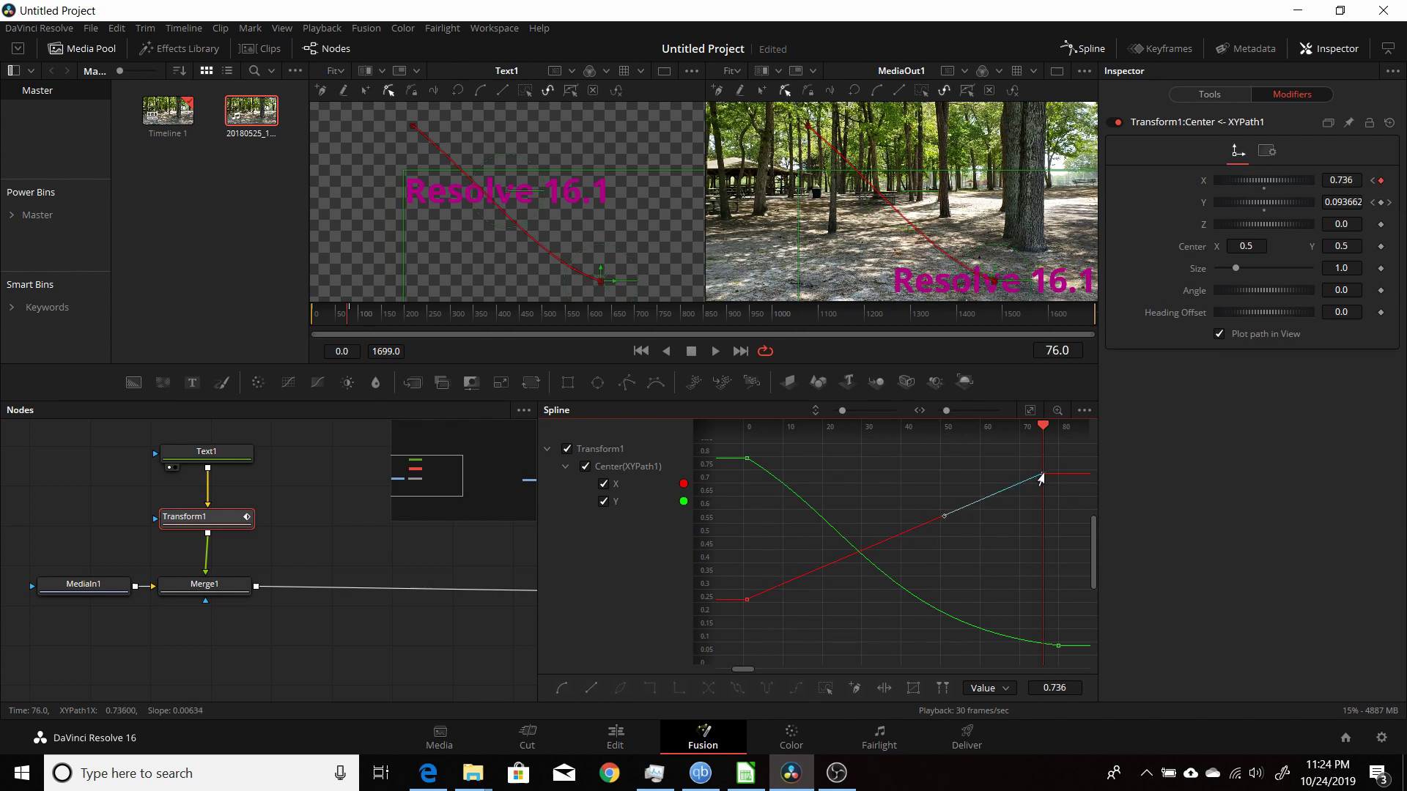
mouse_move(1041, 478)
left_mouse_down()
mouse_move(1006, 483)
mouse_move(1038, 484)
mouse_move(1042, 517)
mouse_move(1056, 475)
left_mouse_up()
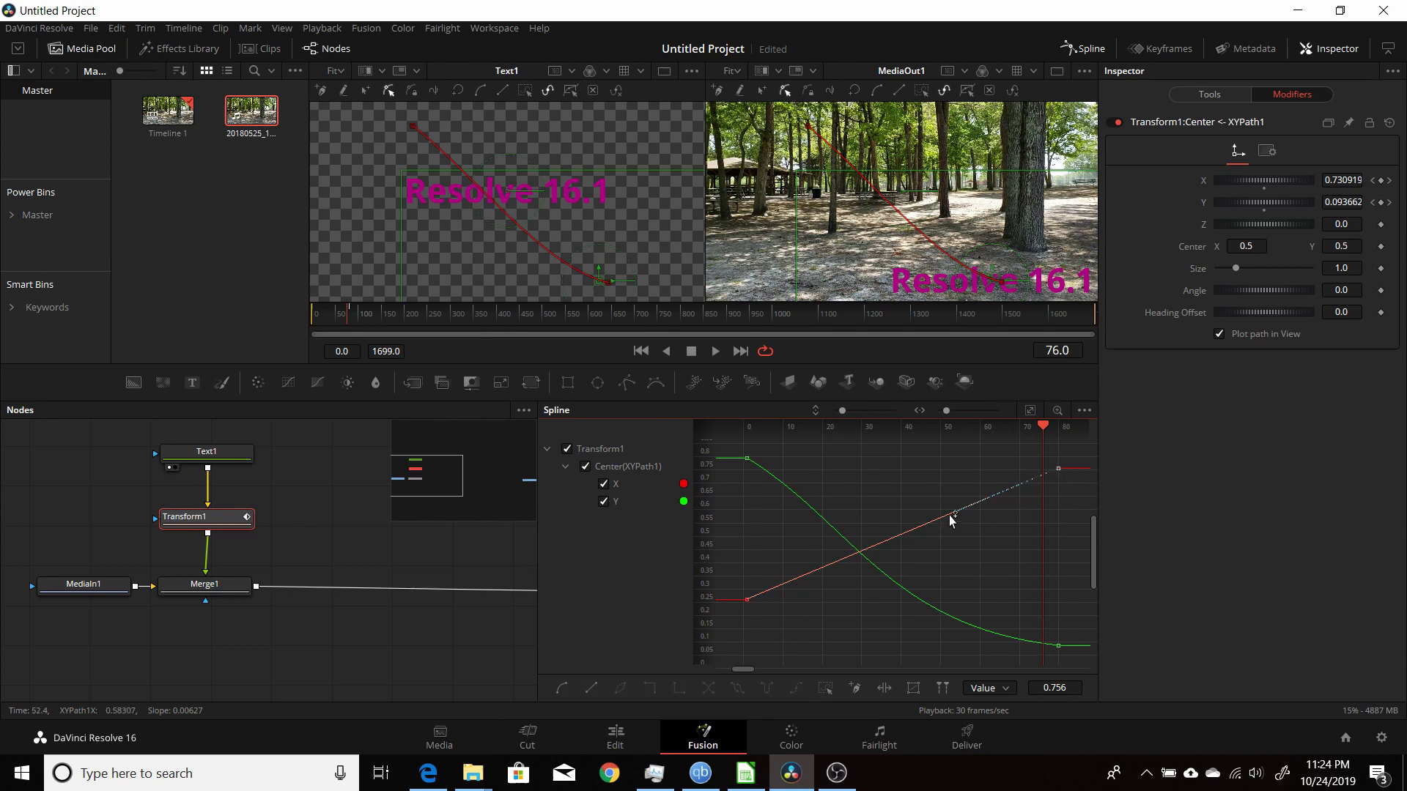
left_click_drag(953, 516, 980, 539)
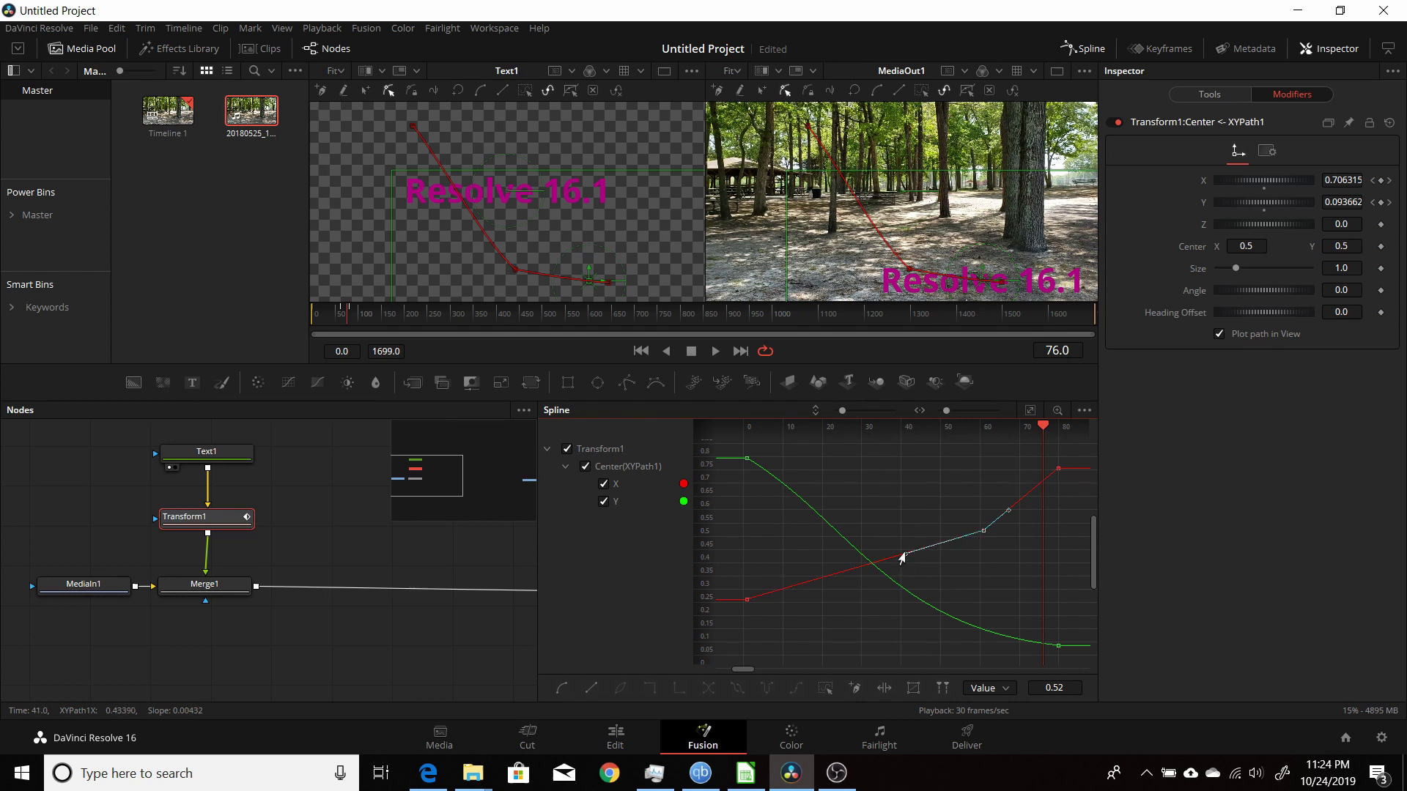
left_click_drag(905, 556, 975, 595)
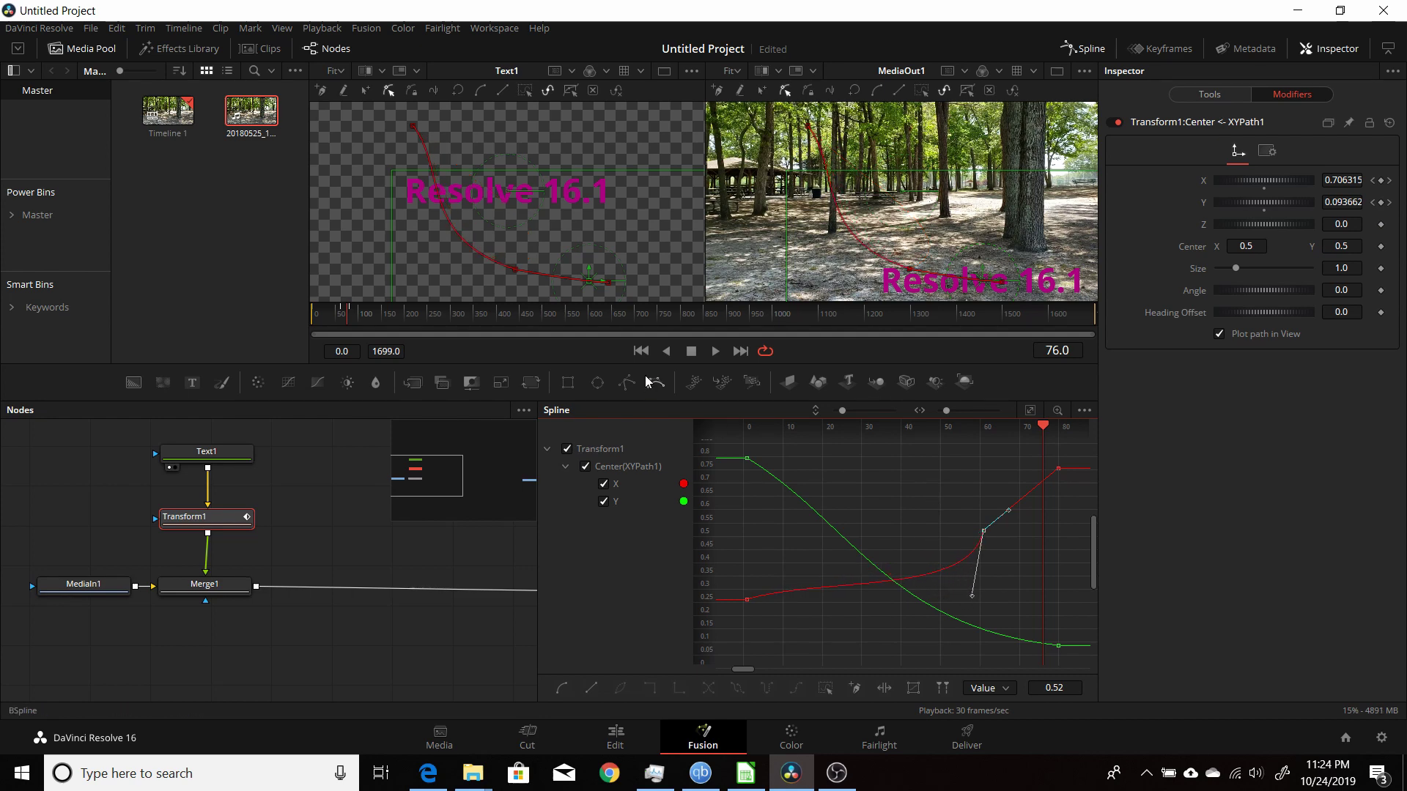
Play the curved-path animation from the first frame, stop it, and rewind to the start
left_click(647, 352)
left_click(715, 352)
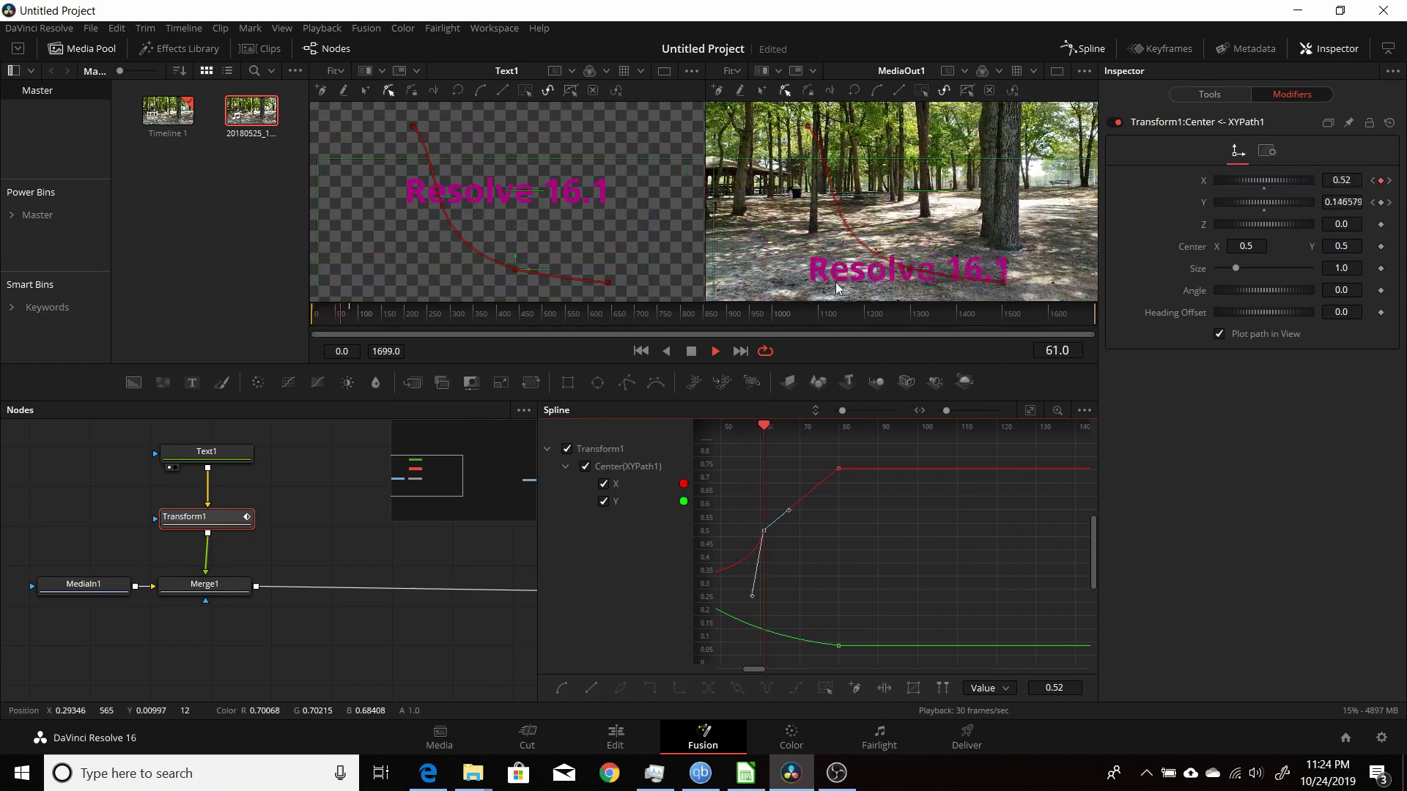
left_click(693, 350)
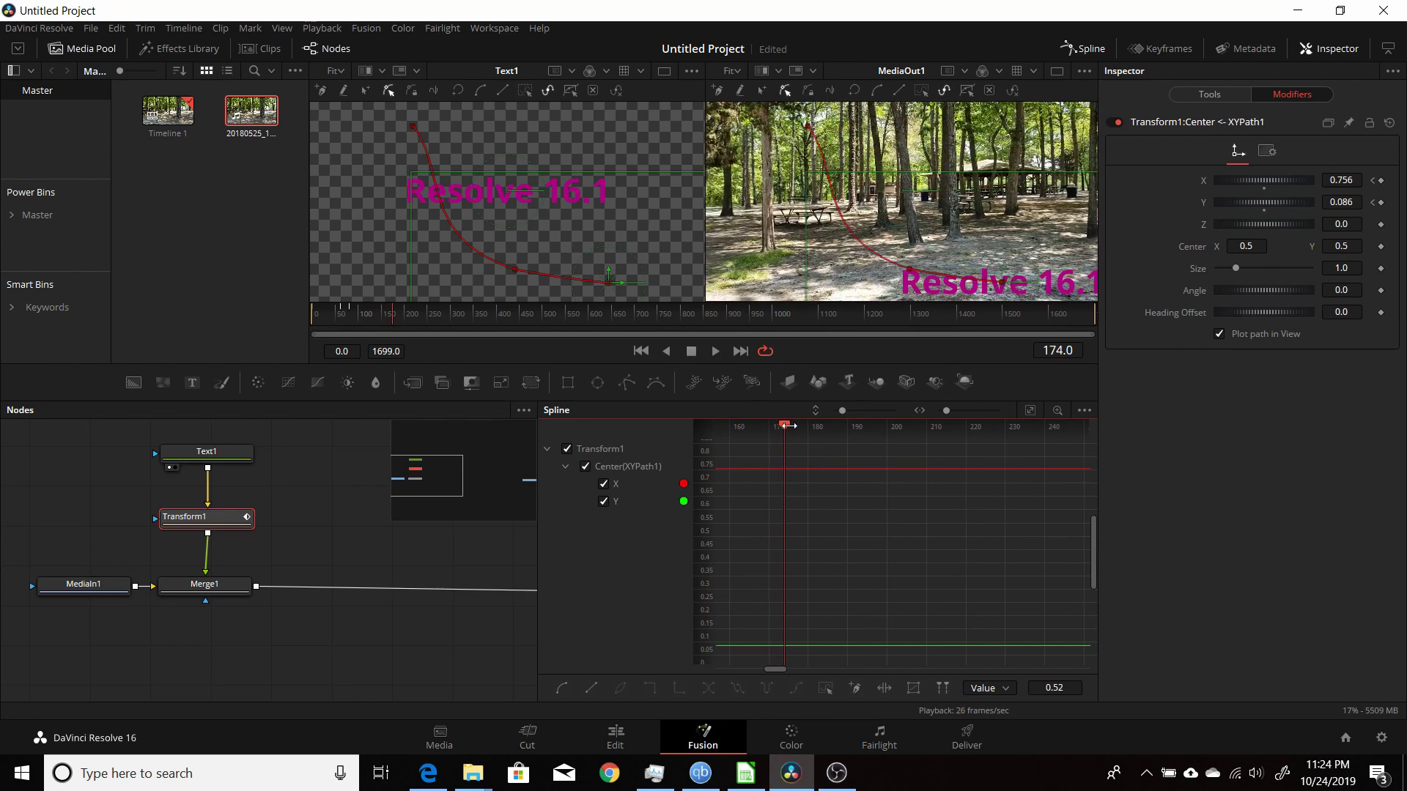
left_click(640, 352)
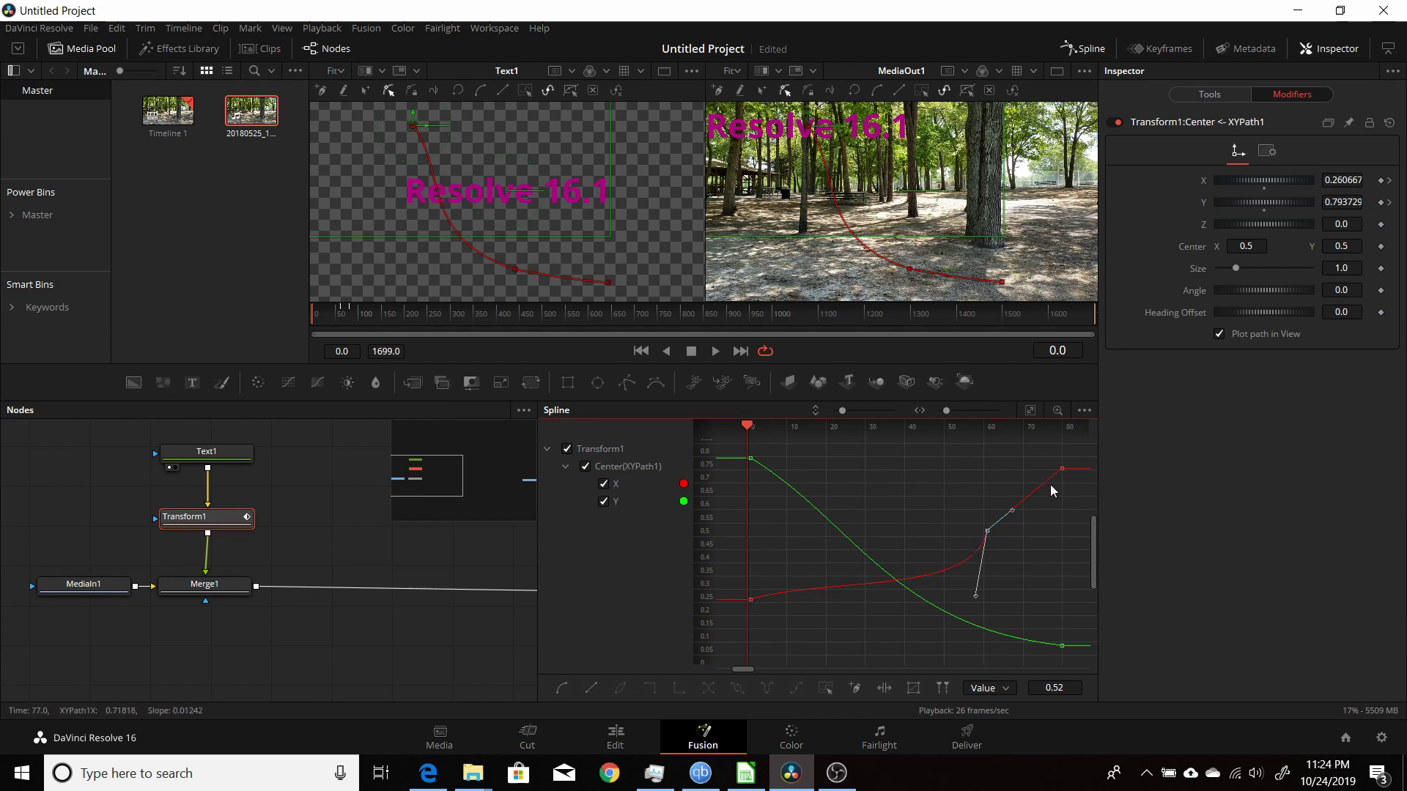
Convert Transform1's Center XYPath1 back to a PolyPath with zero offset
right_click(899, 192)
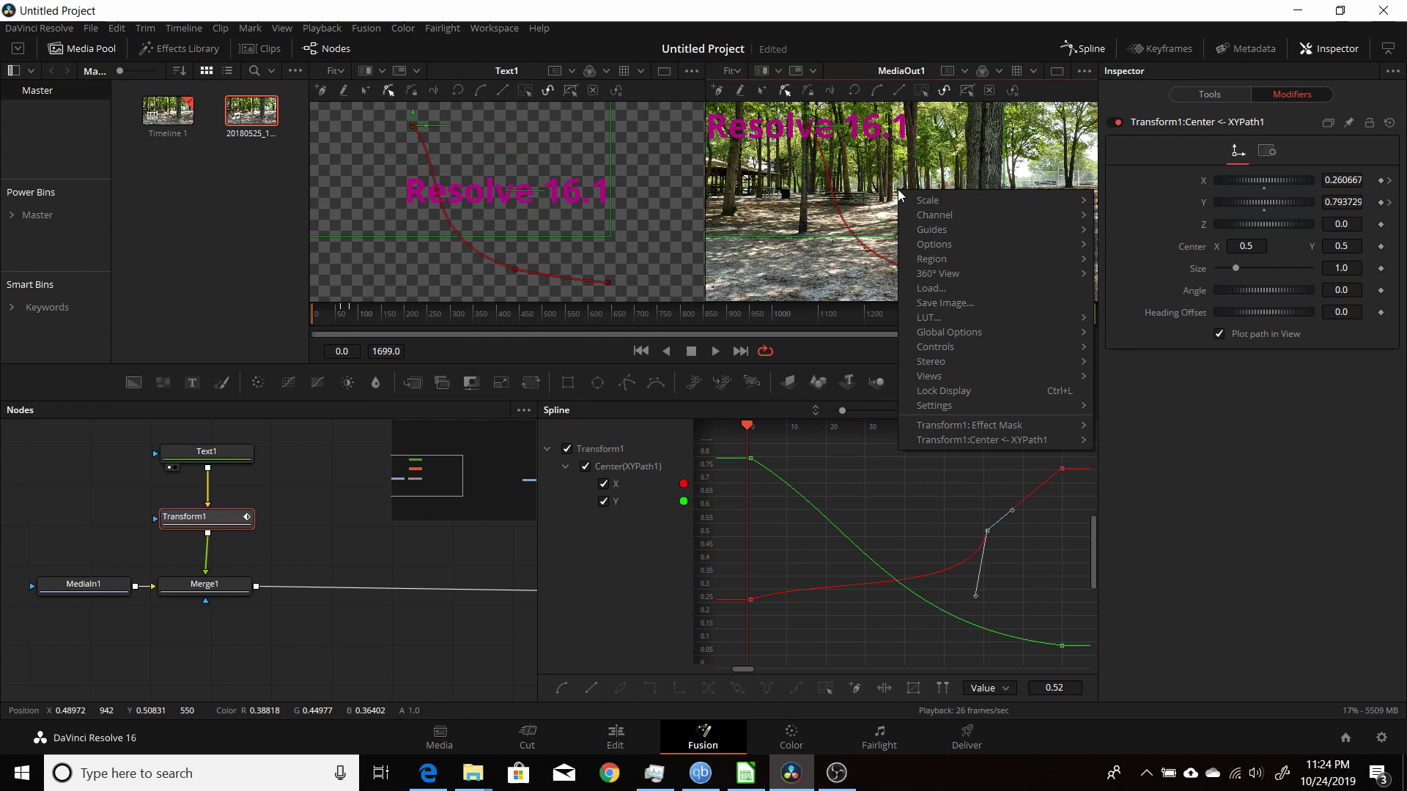
mouse_move(1008, 446)
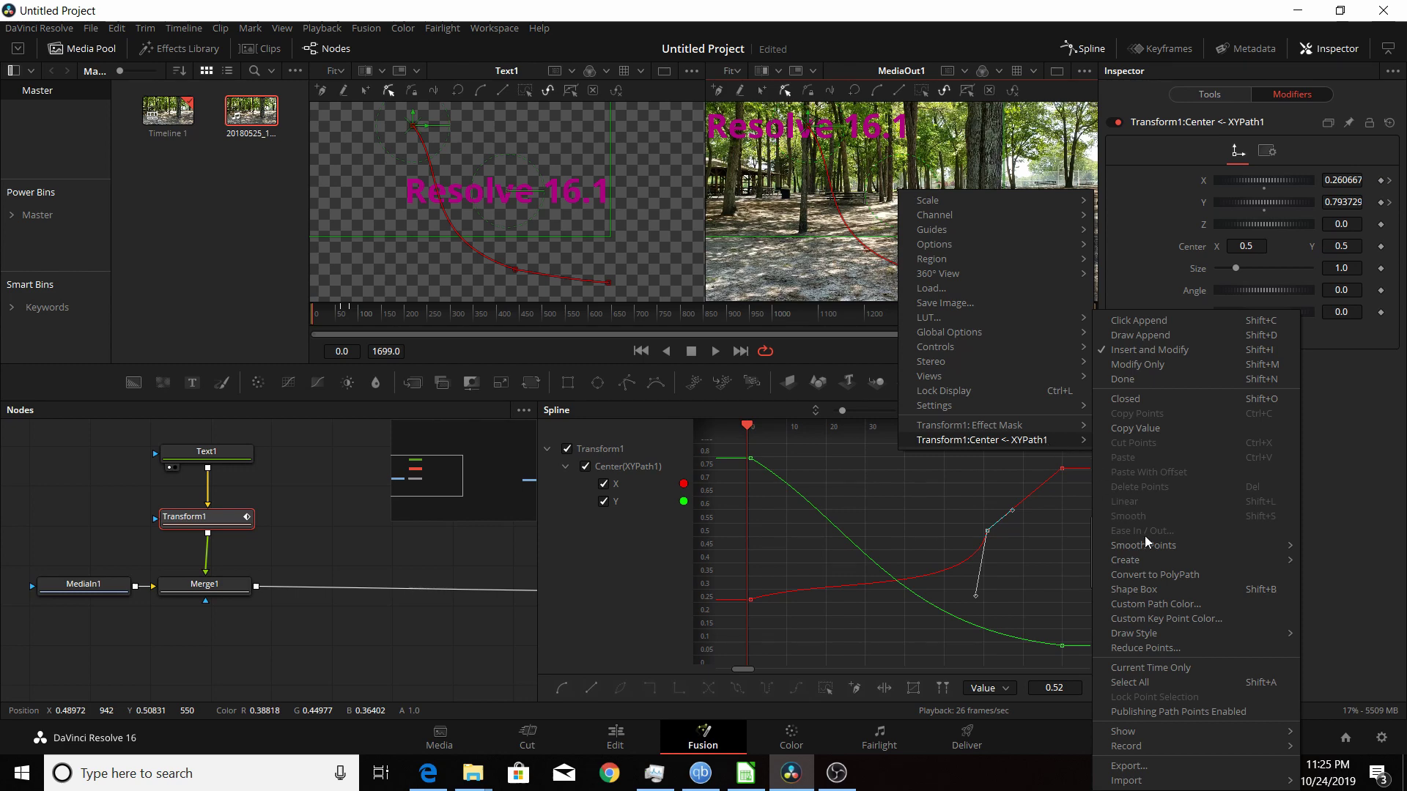
left_click(1148, 578)
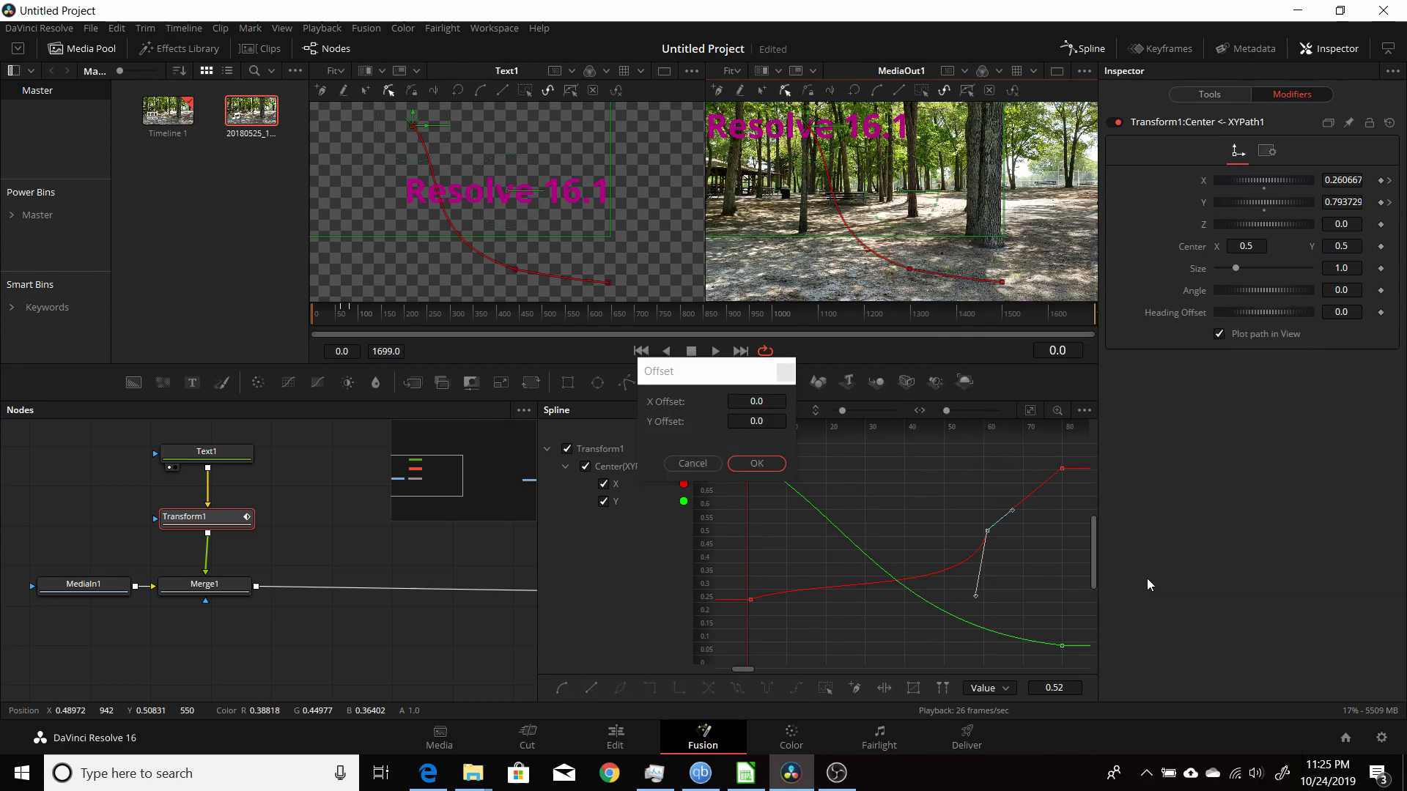
left_click(756, 463)
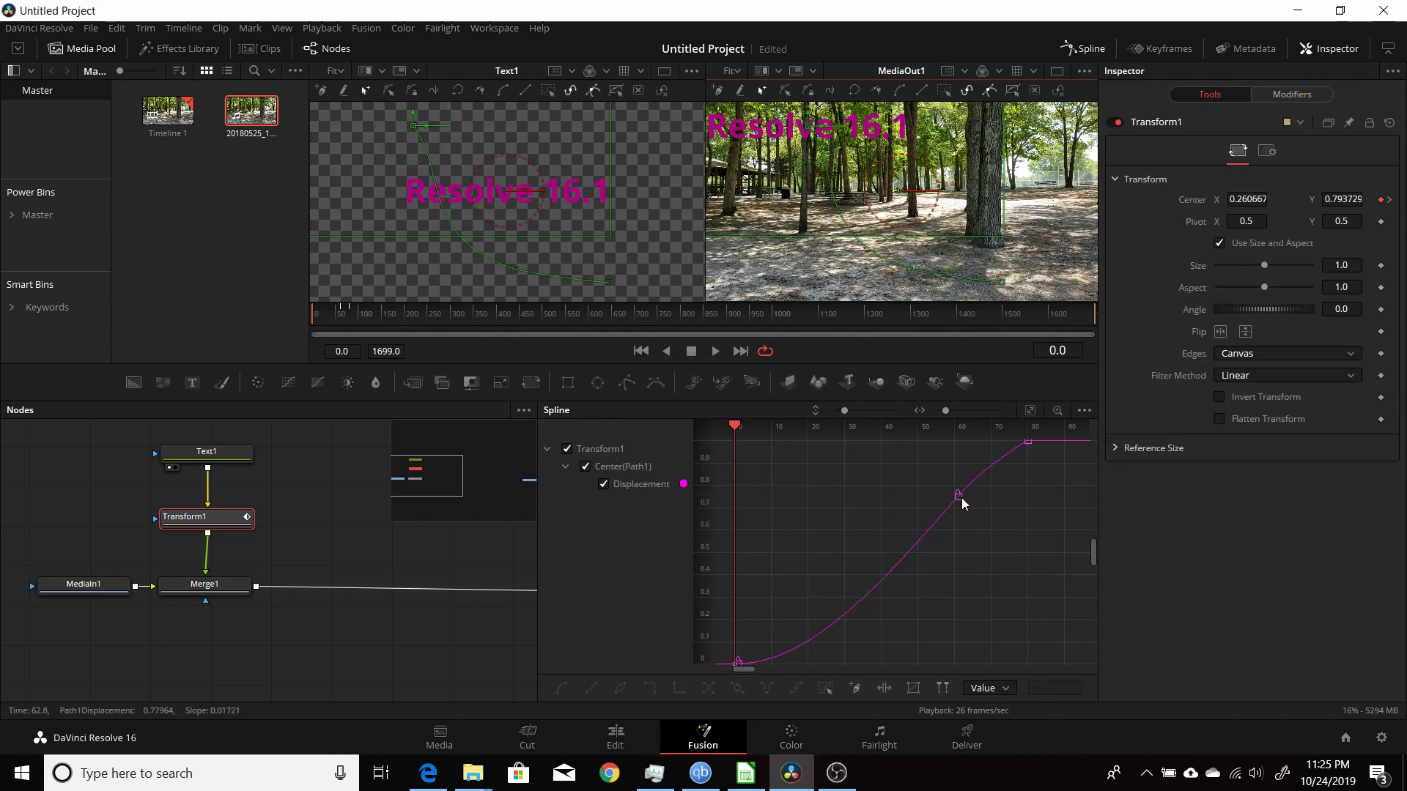
left_click(1290, 95)
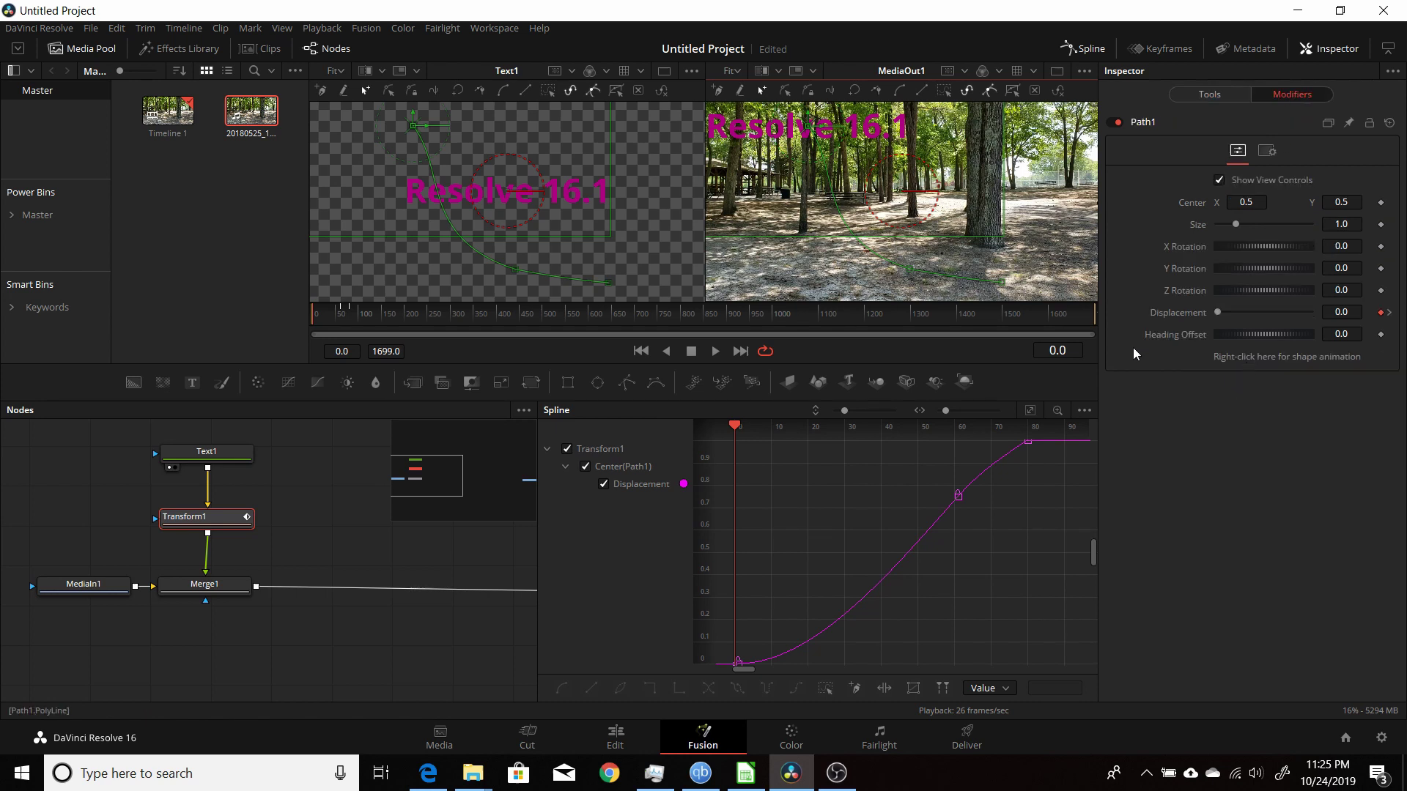